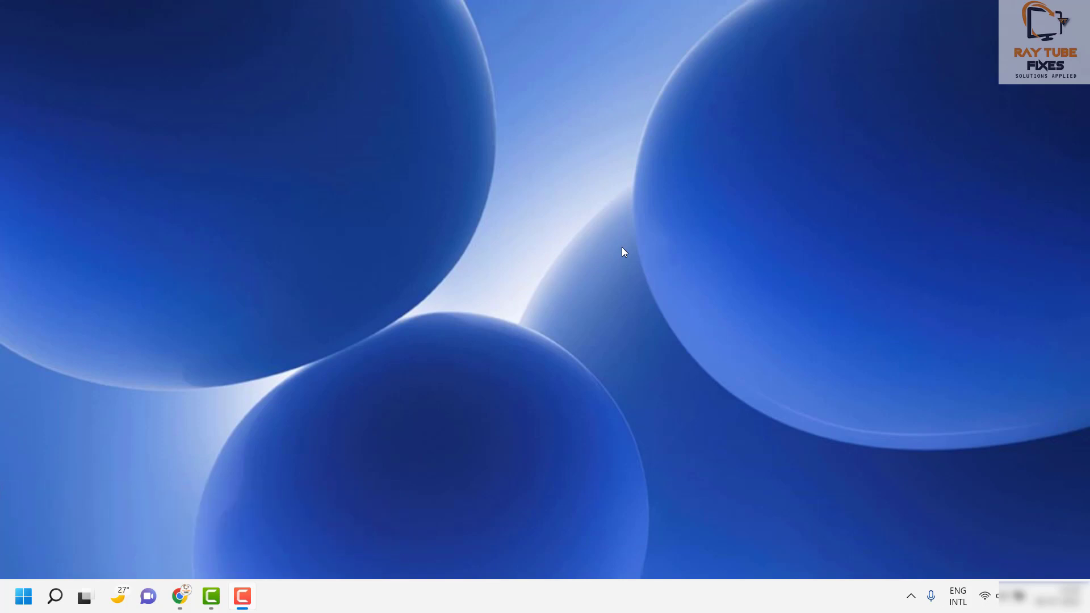
Search Windows for "services" and open the Services app.
left_click(54, 596)
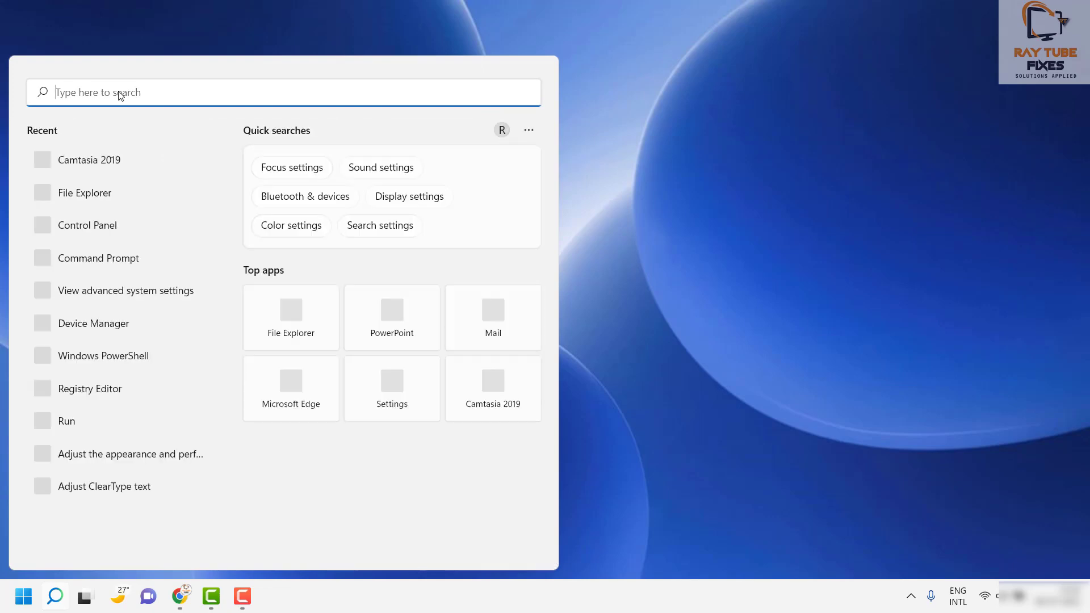
type("s")
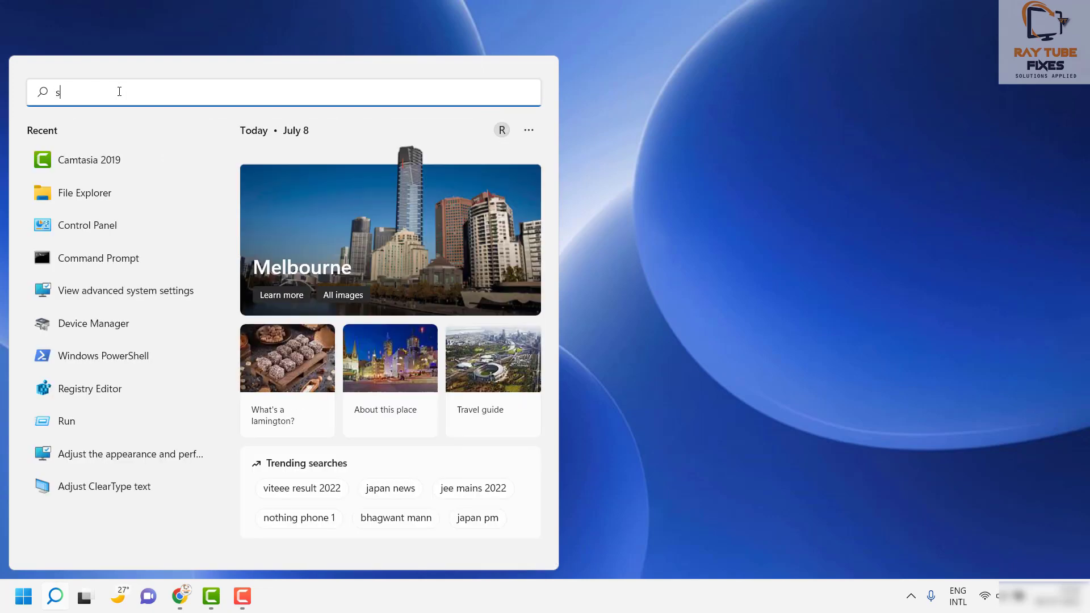
type("ervices")
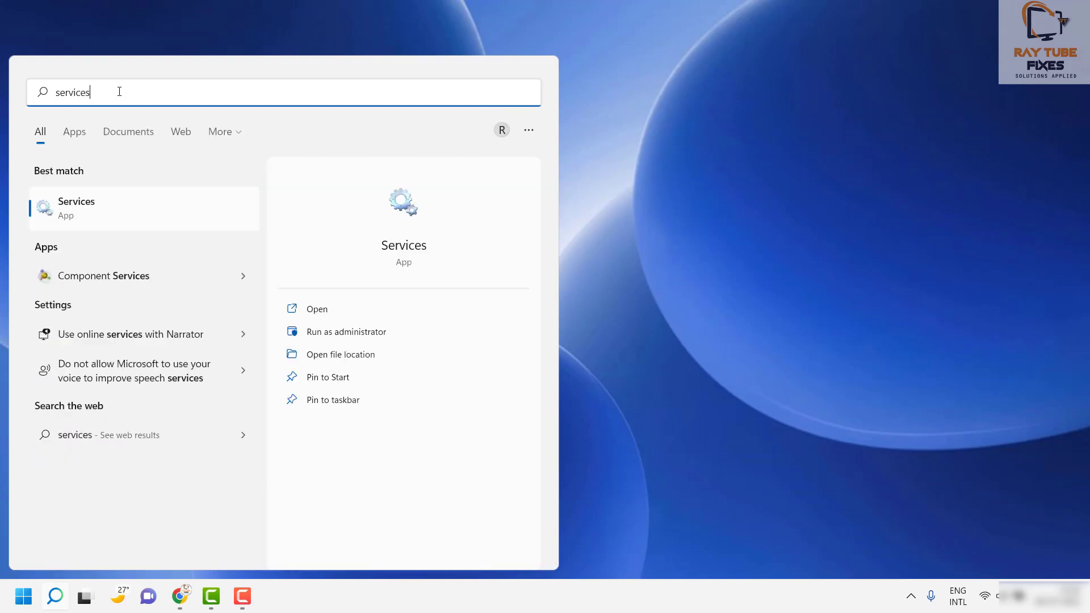
left_click(91, 210)
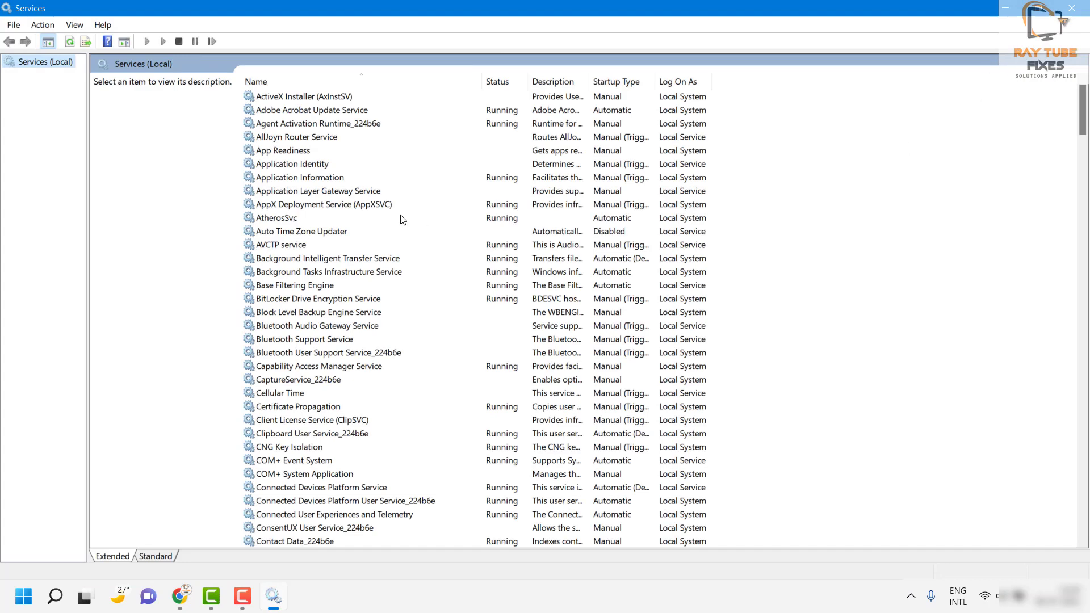
Find the Windows Update service in the list and open its properties.
left_click(330, 328)
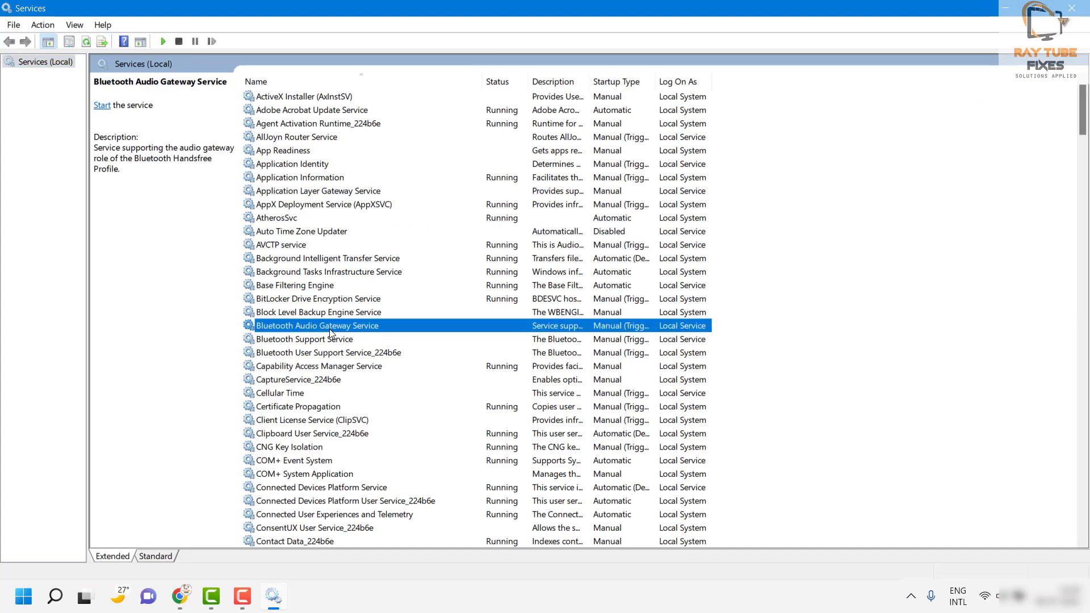
type("win")
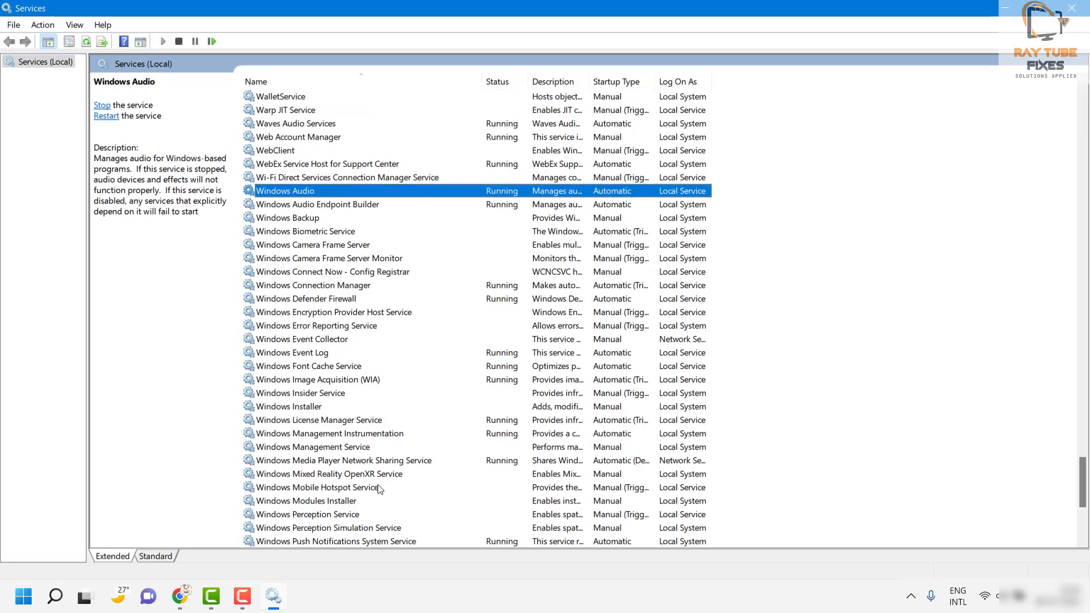
scroll(379, 488, "down", 2)
scroll(339, 528, "down", 2)
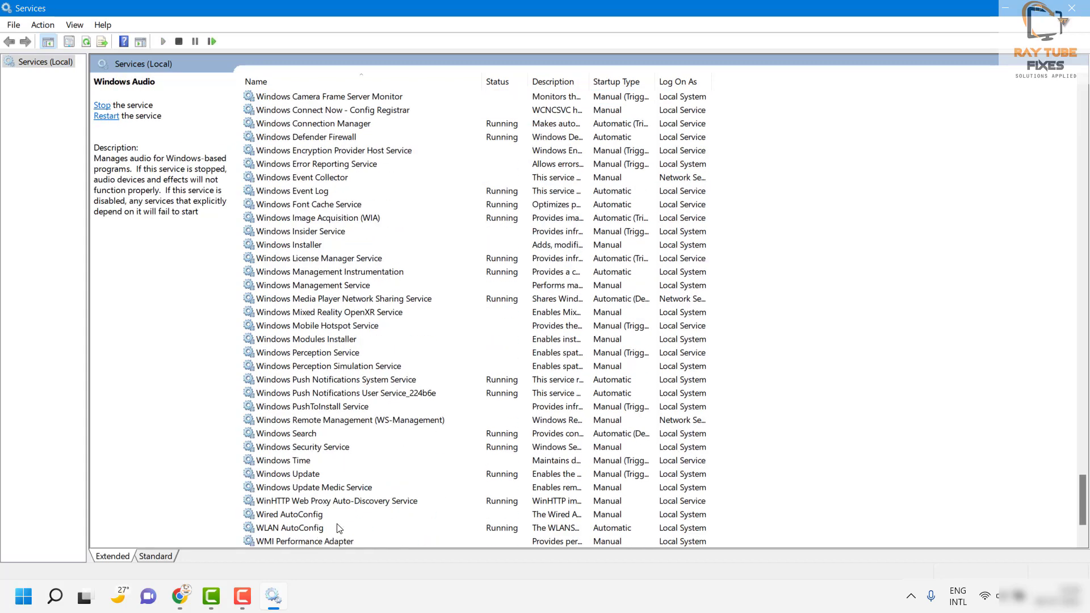
left_click(306, 474)
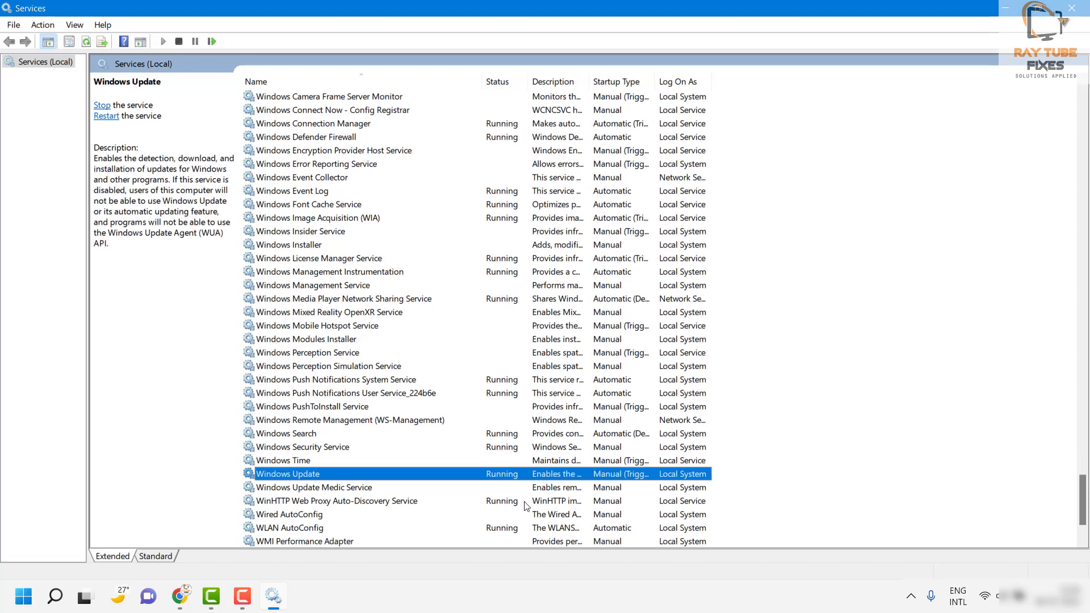
double_click(367, 474)
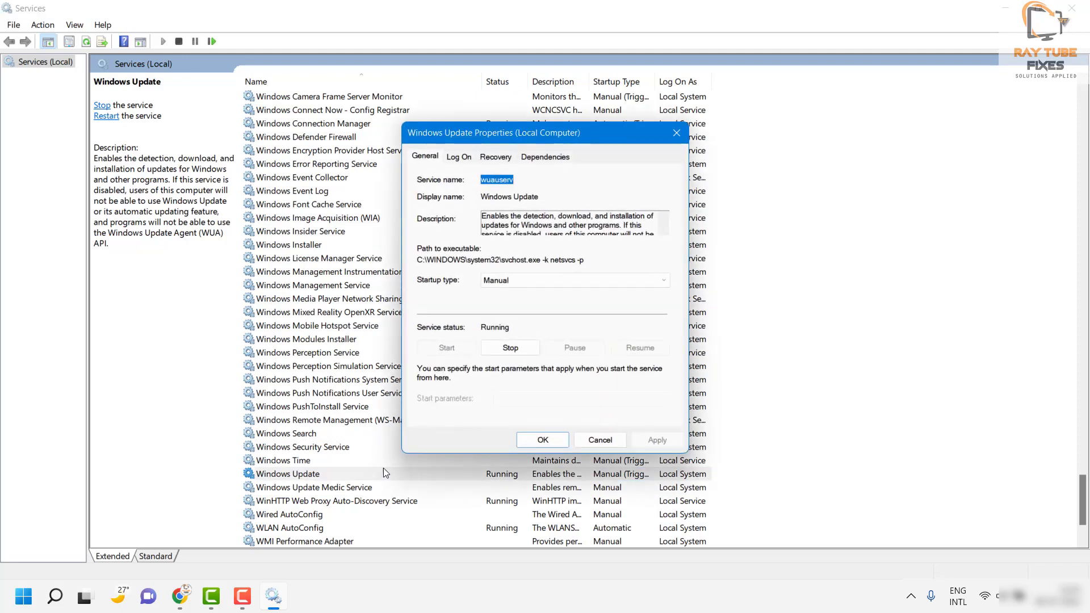
Stop and restart the Windows Update service with its startup type set to Automatic, and apply the changes.
left_click(508, 348)
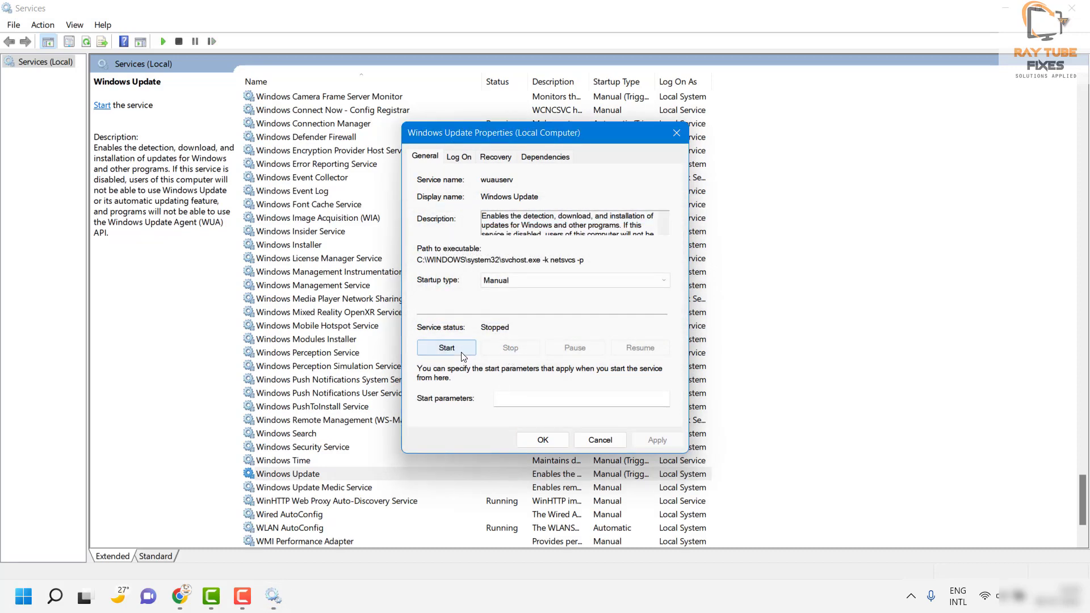
left_click(535, 281)
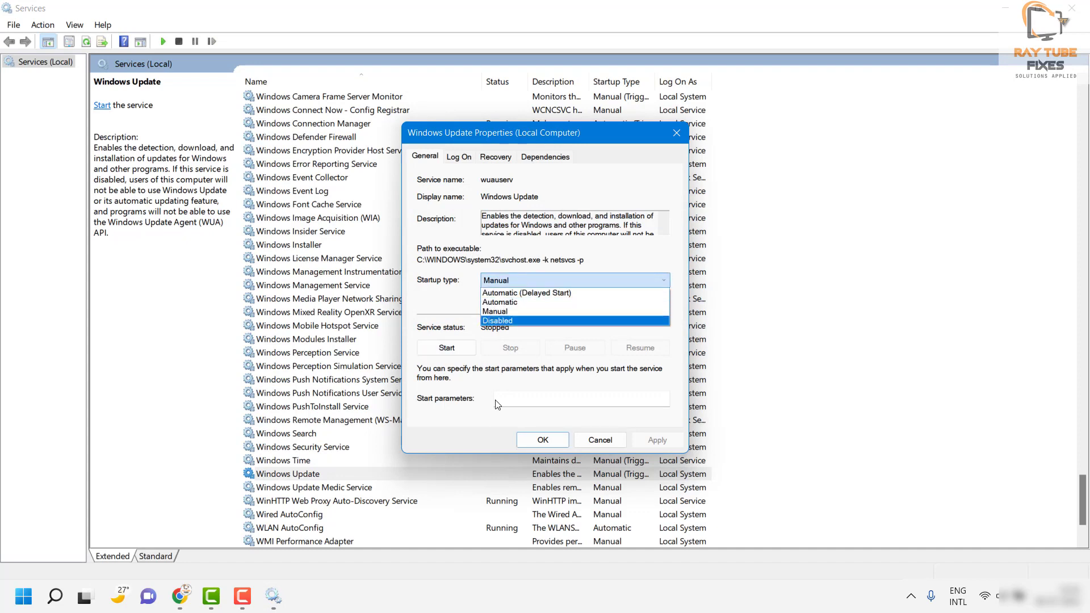
left_click(508, 303)
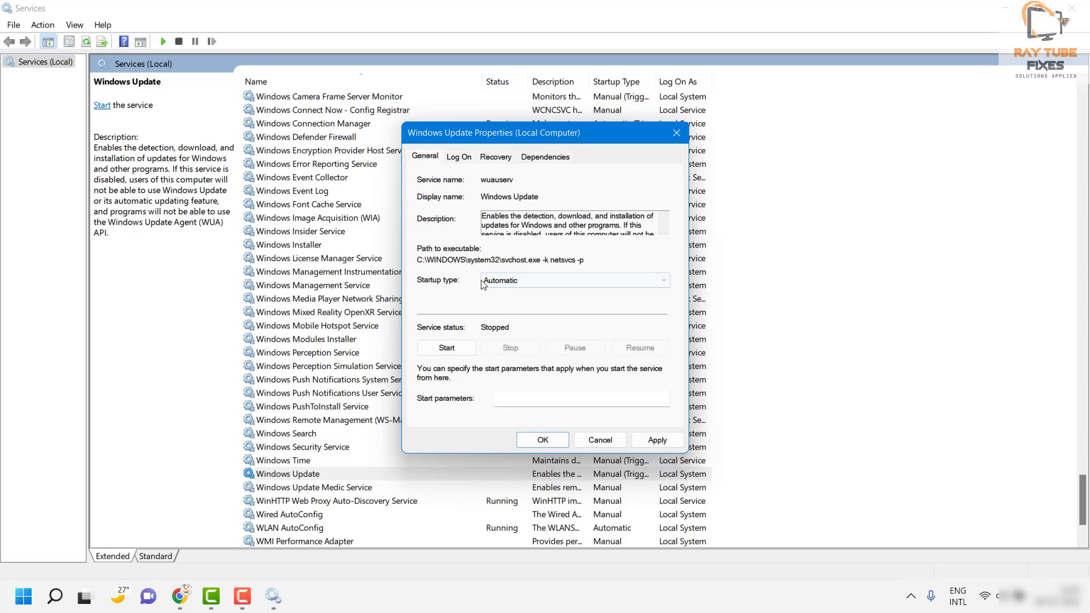
left_click(446, 347)
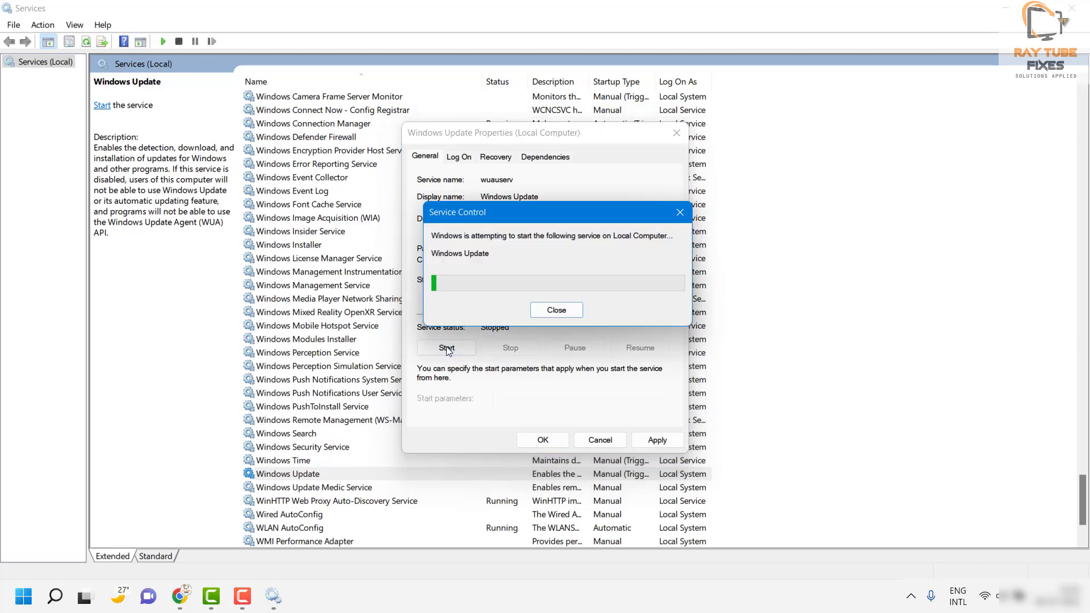
left_click(657, 440)
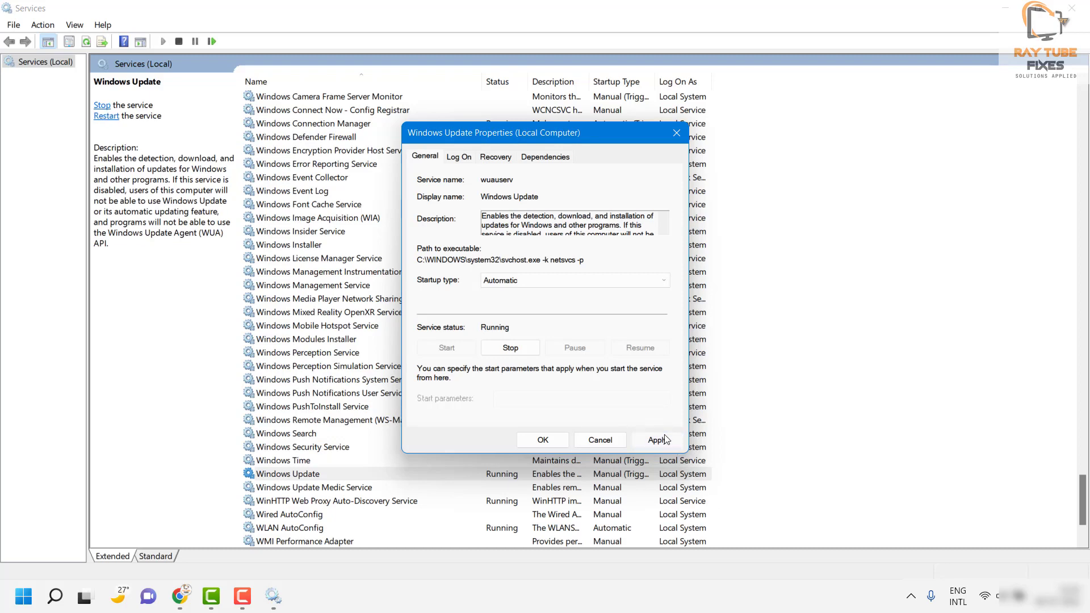
left_click(543, 440)
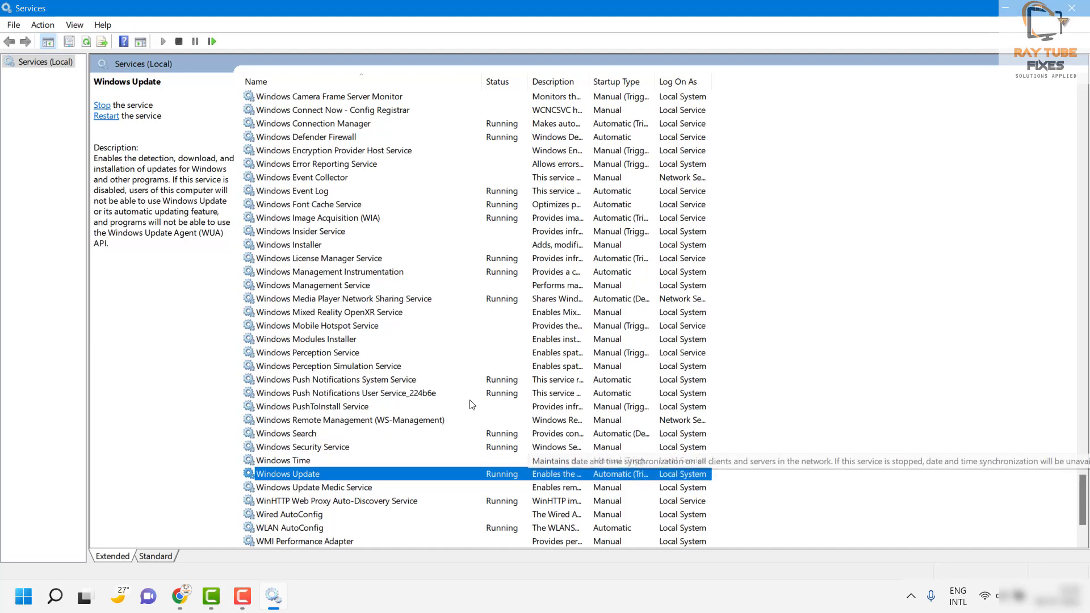
Start the Windows Installer service from its properties, and close the Services window.
left_click(297, 246)
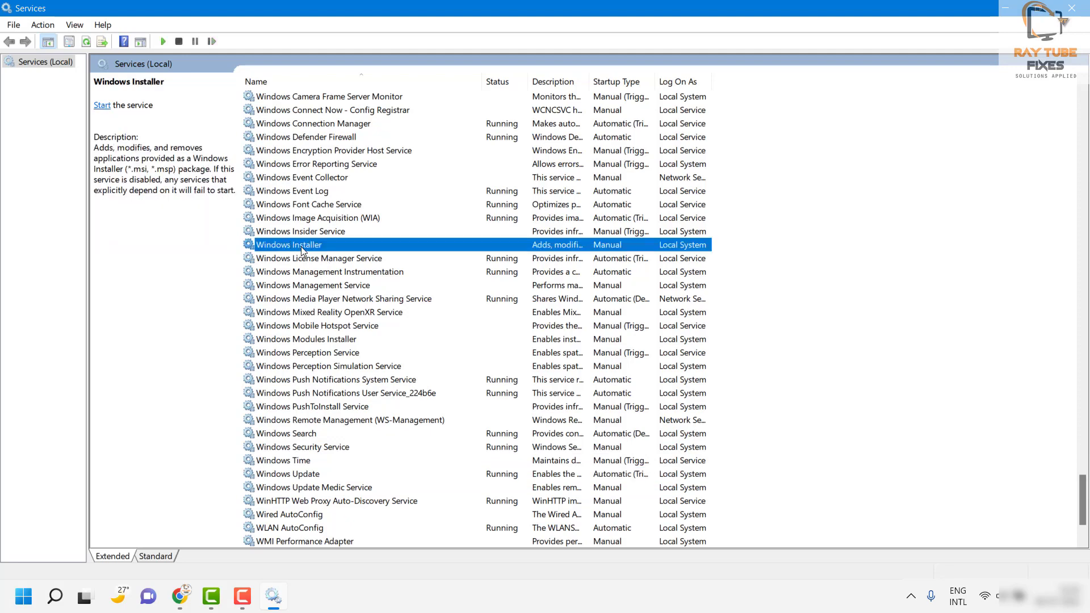
right_click(302, 248)
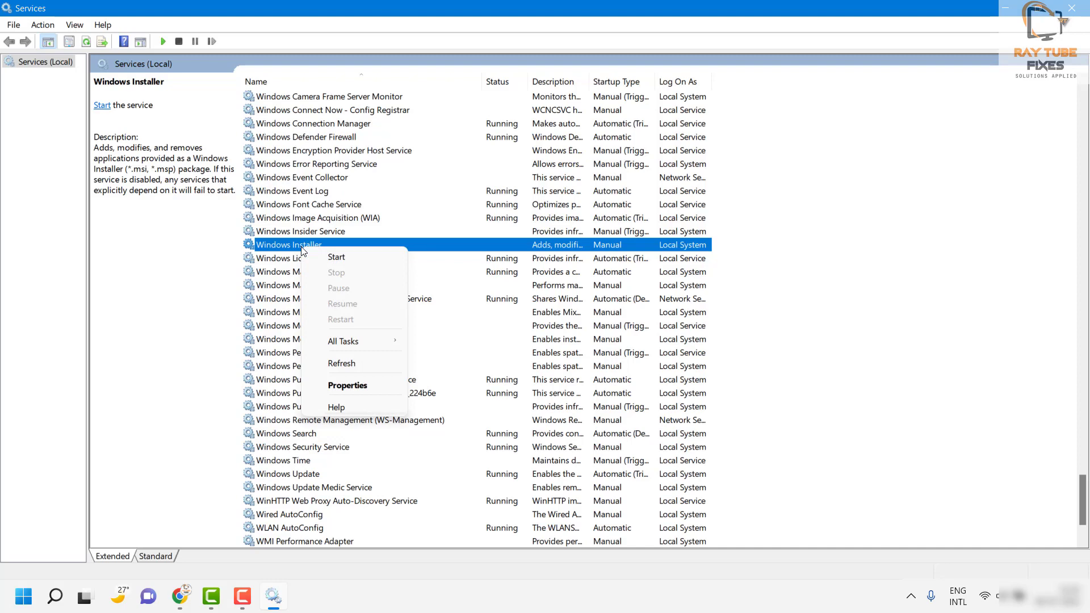
left_click(364, 388)
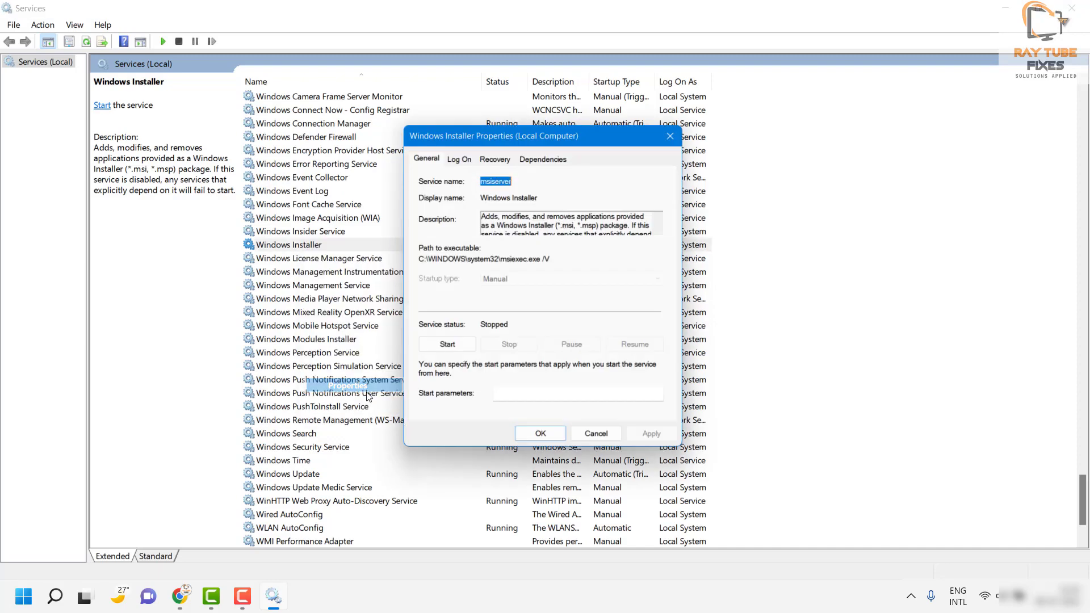
left_click(459, 355)
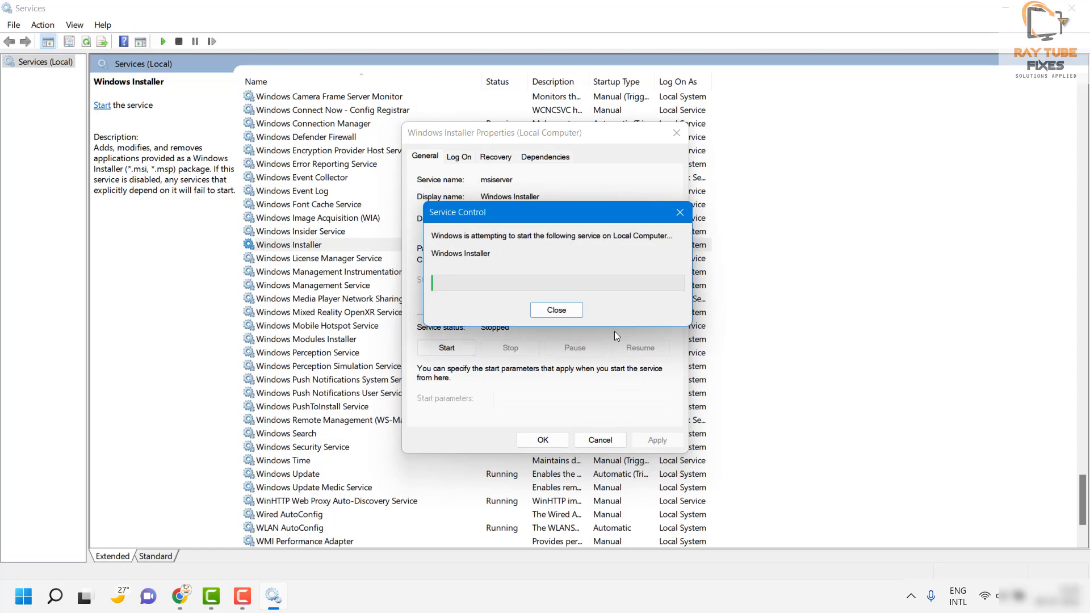
left_click(522, 444)
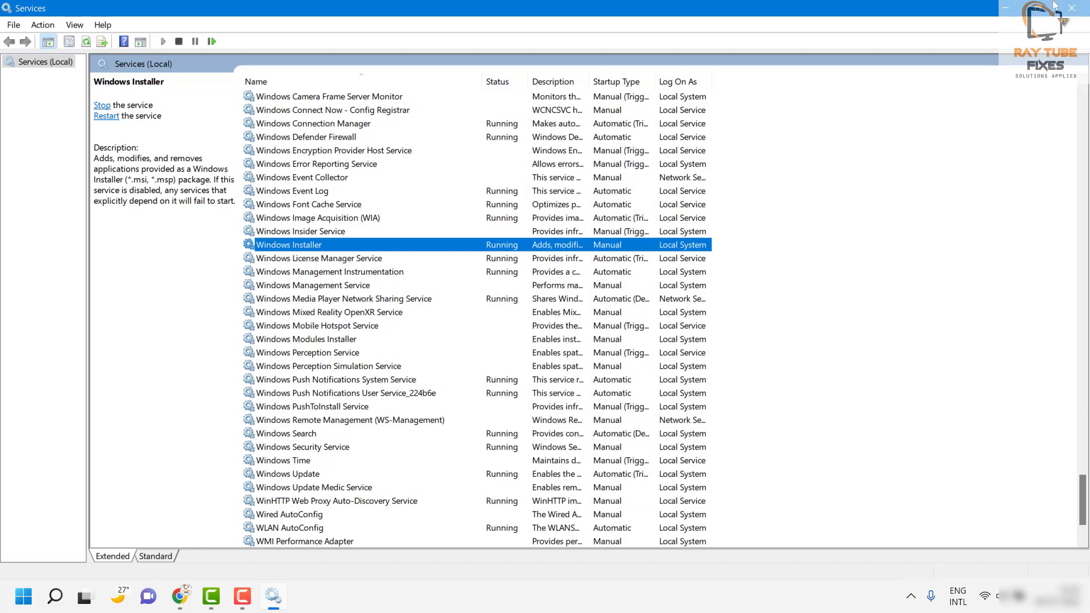
left_click(1085, 11)
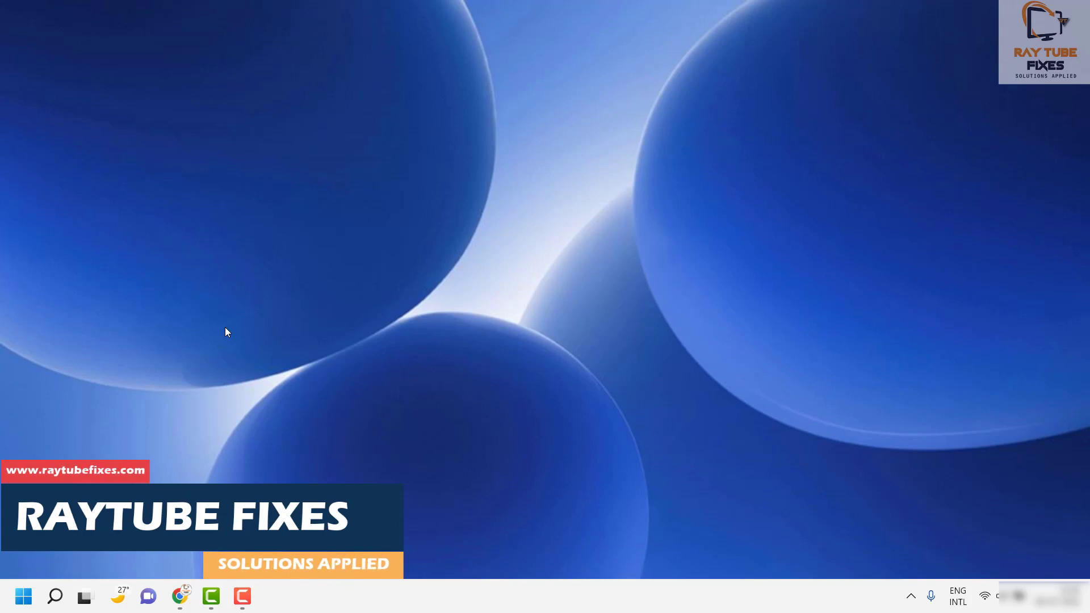
Open the Additional clocks dialog from the Date & time page of the Time & language settings.
left_click(23, 599)
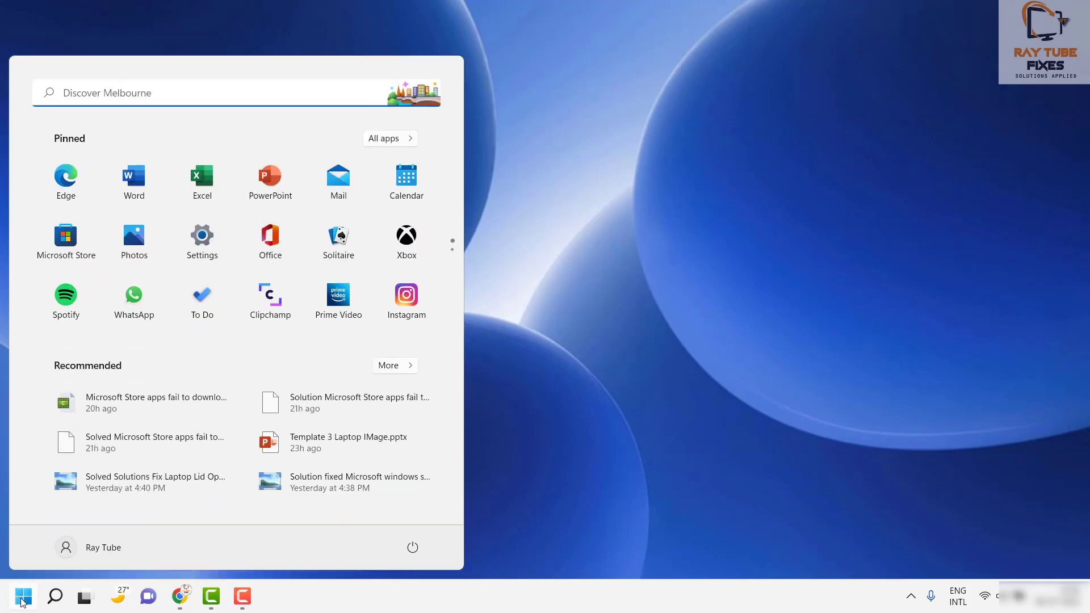
left_click(202, 241)
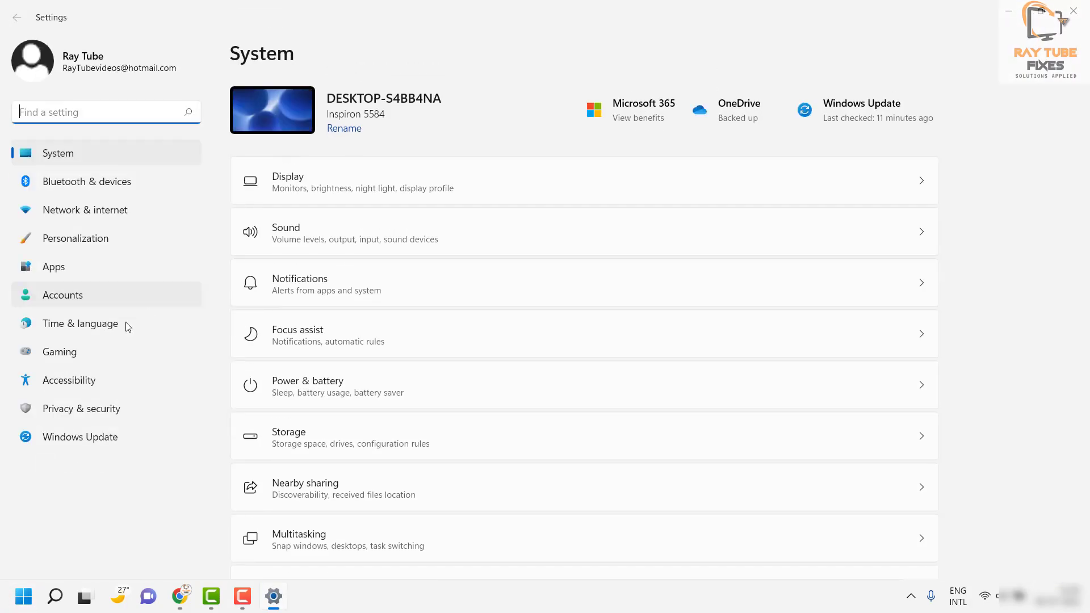
left_click(74, 329)
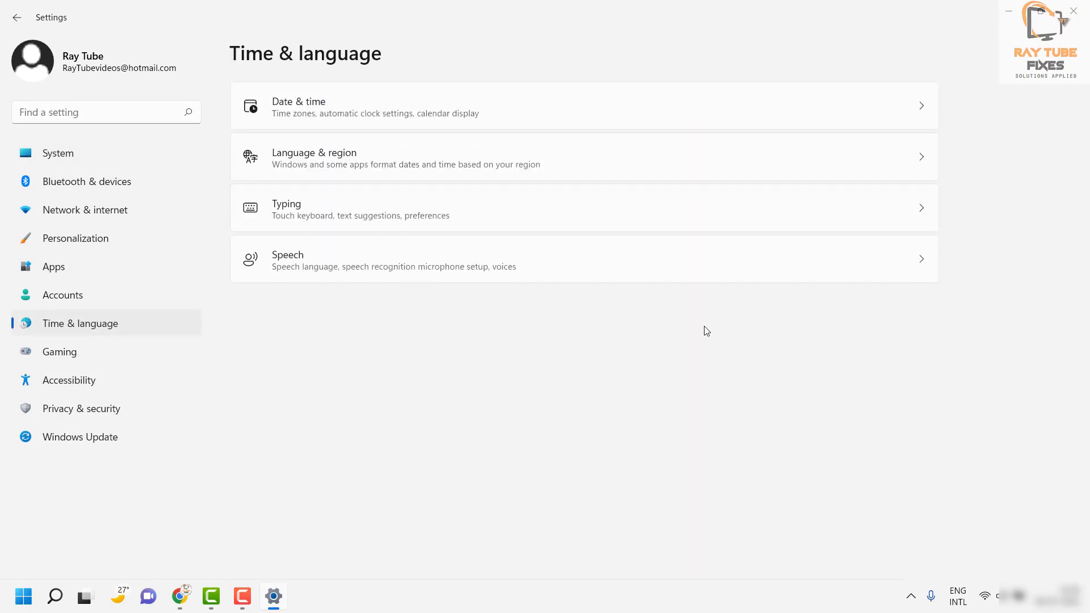
left_click(323, 111)
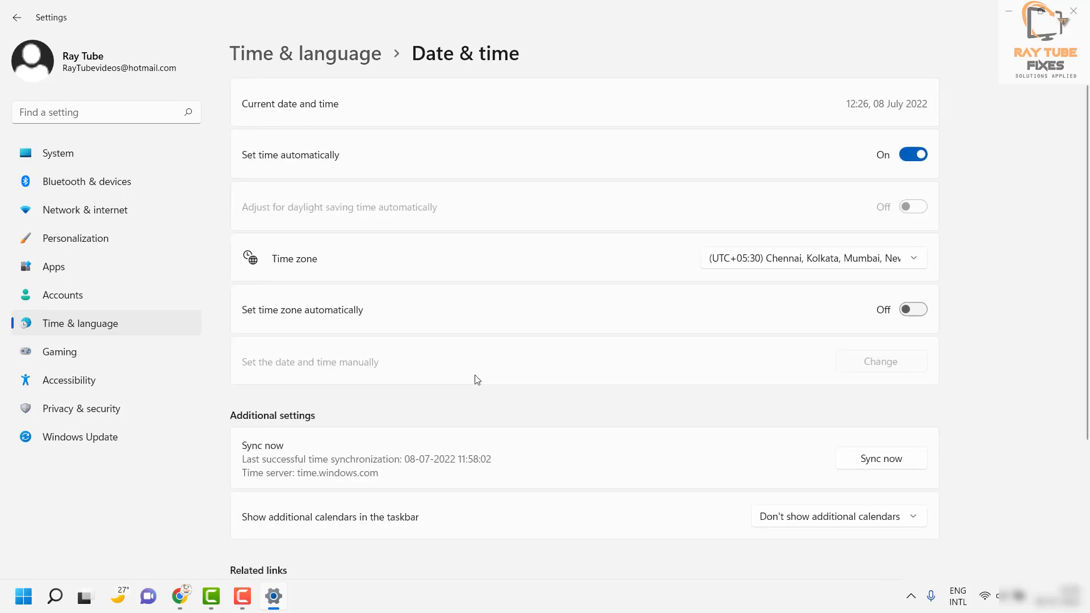
scroll(528, 455, "down", 2)
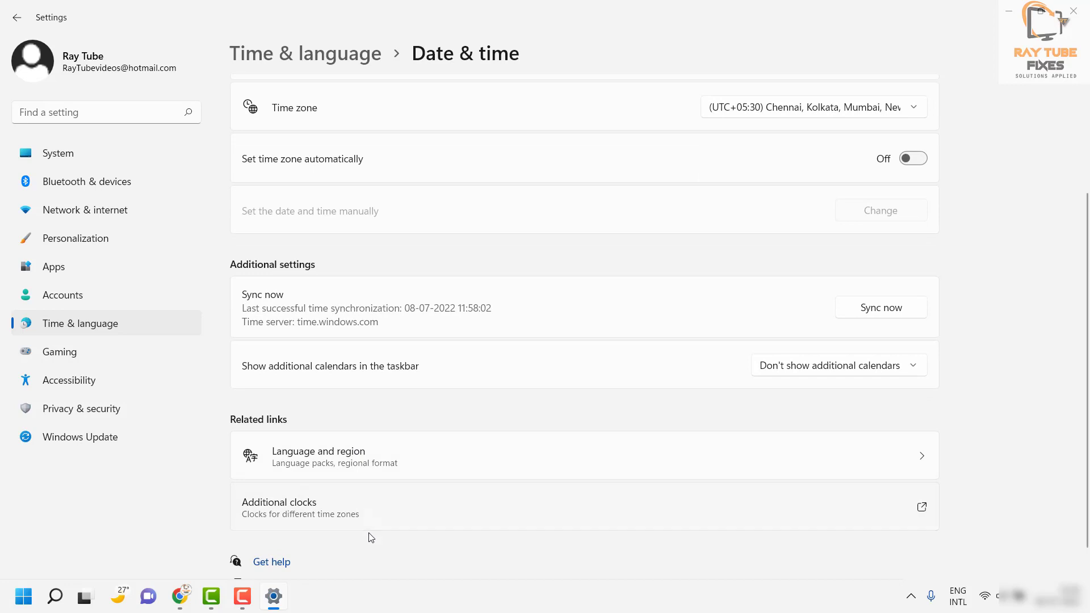
left_click(283, 514)
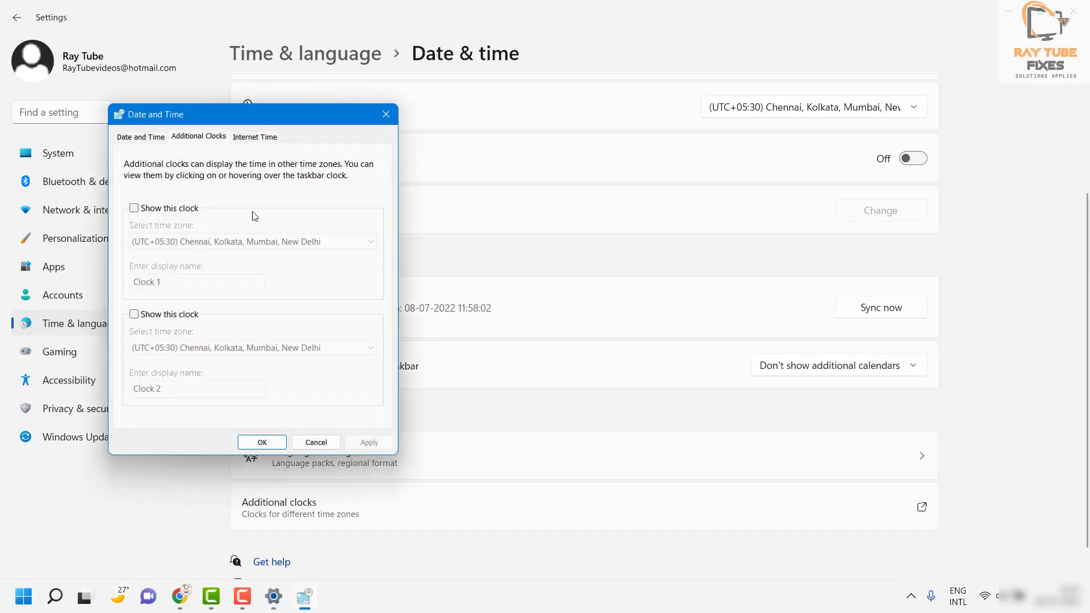
Update the clock from time.windows.com in the Internet Time settings, and run Sync now on the Date & time page before closing Settings.
left_click(236, 142)
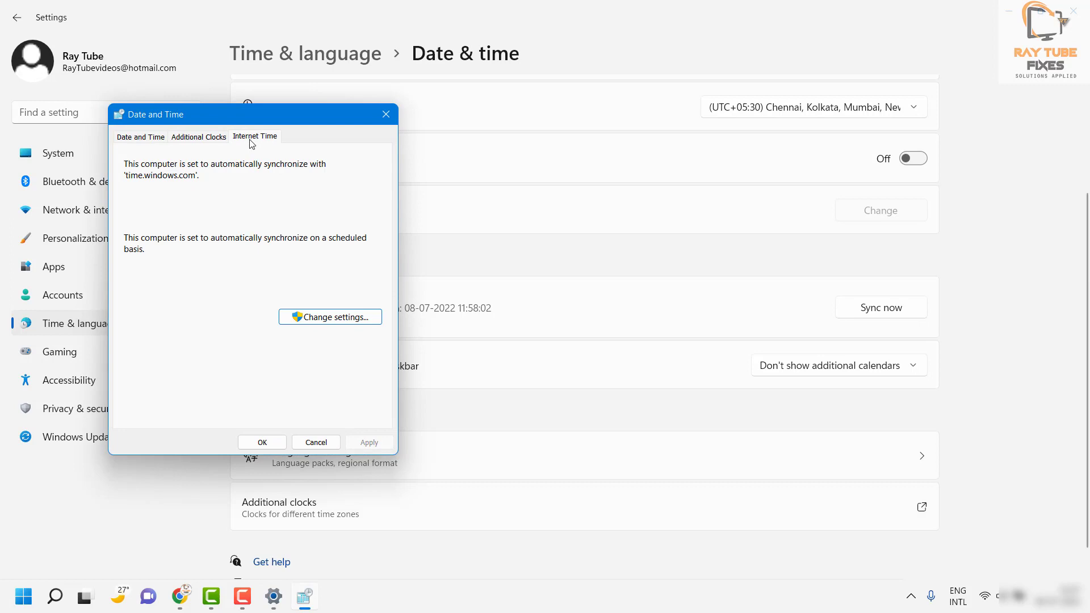
left_click(311, 318)
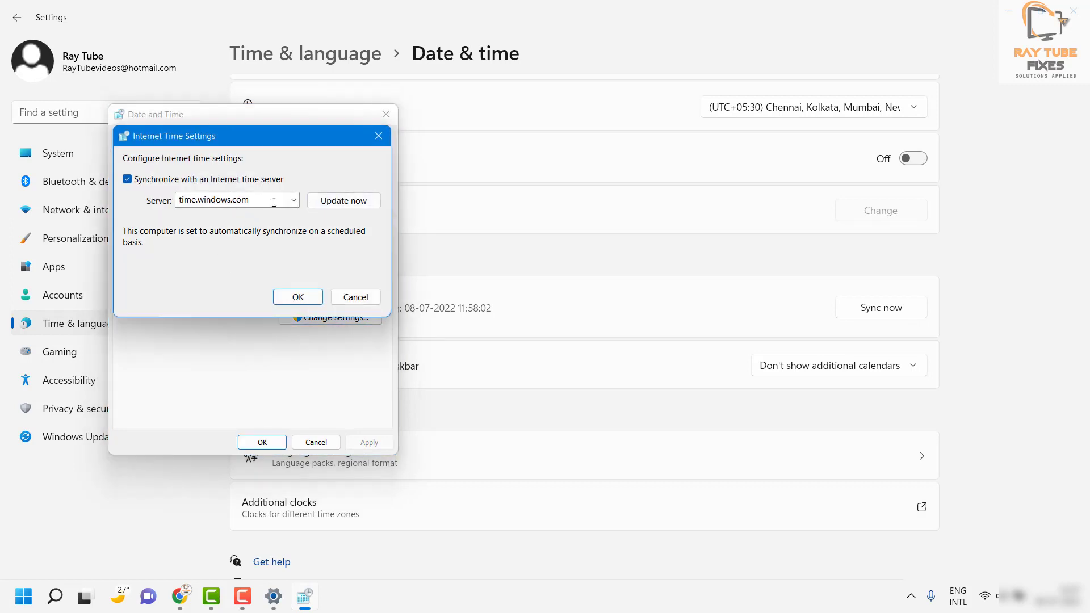
left_click(341, 206)
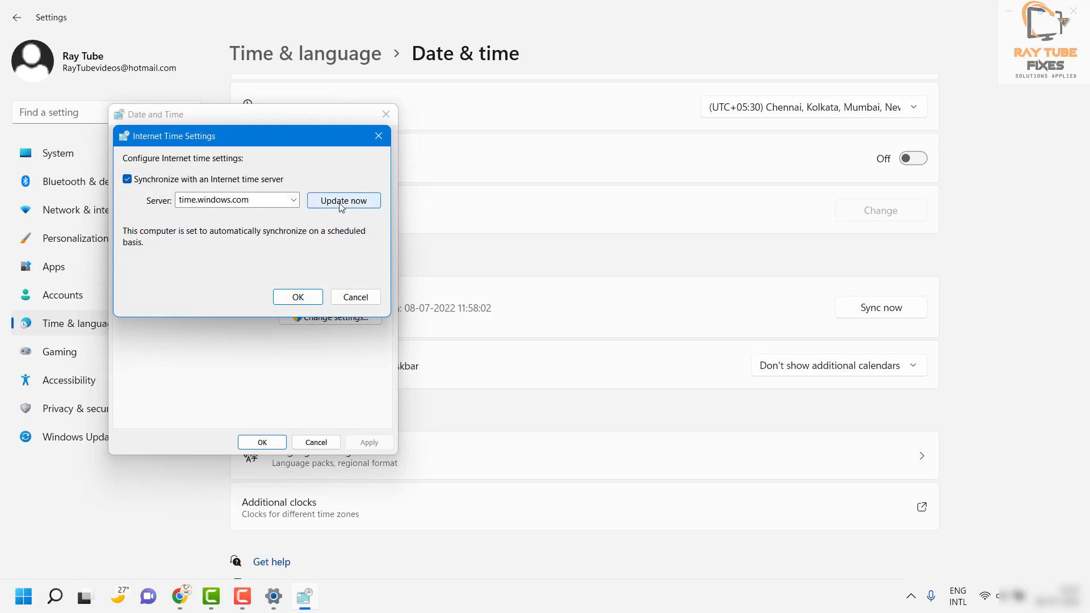
left_click(297, 295)
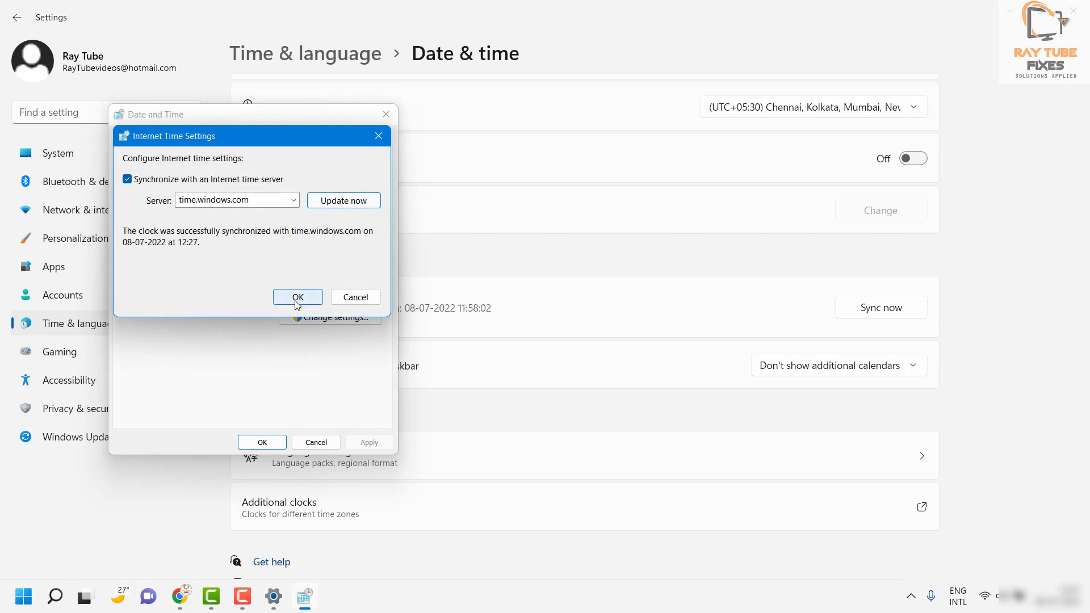
left_click(263, 442)
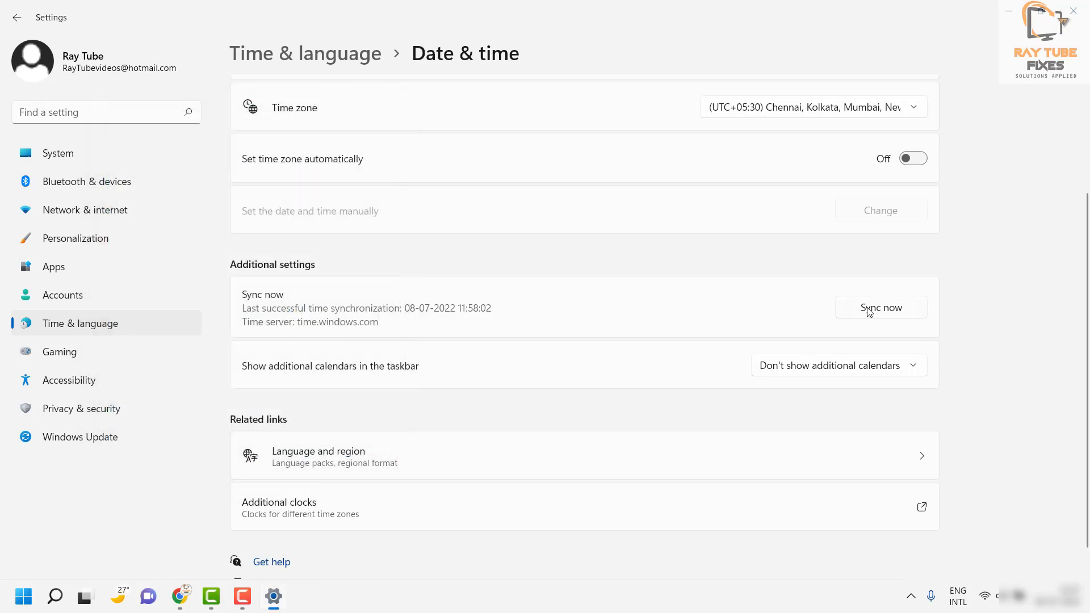
left_click(892, 310)
left_click(1080, 10)
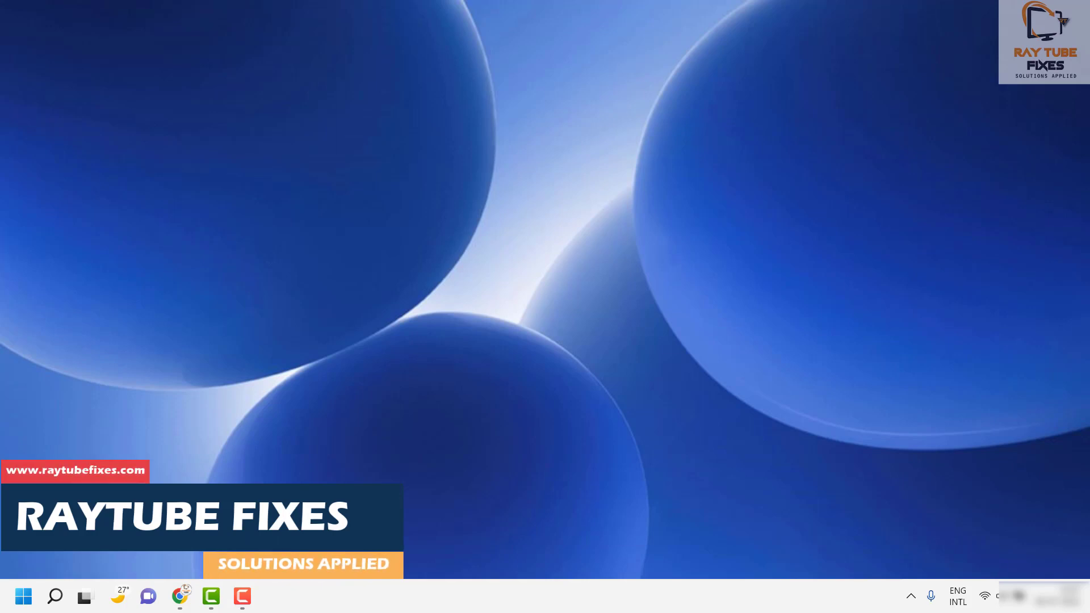
View the update status on the Windows Update page of Settings, and close Settings.
left_click(14, 602)
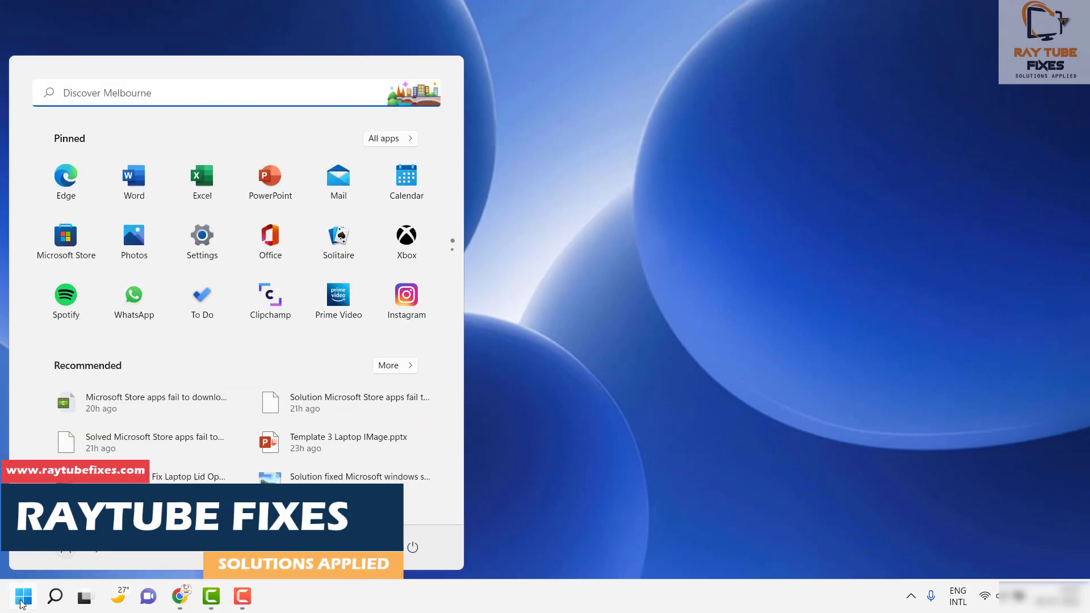
left_click(218, 239)
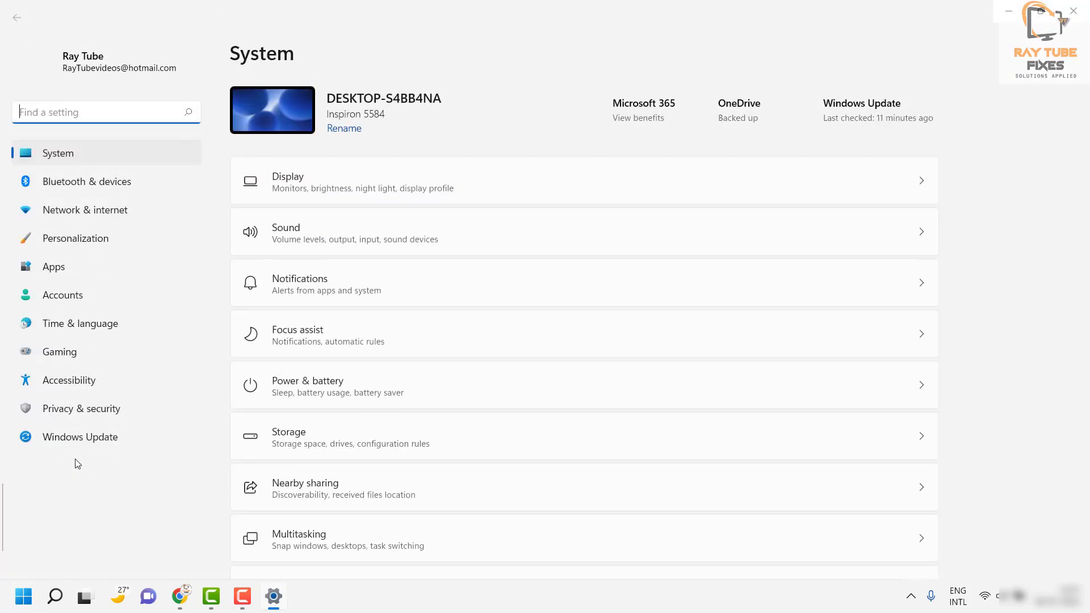
left_click(49, 413)
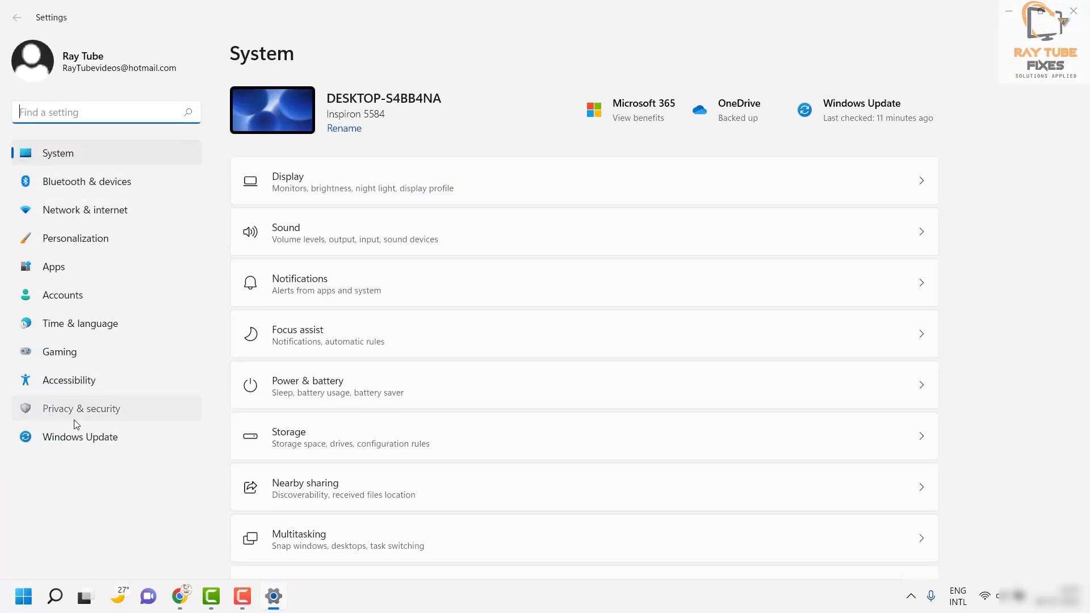
left_click(73, 446)
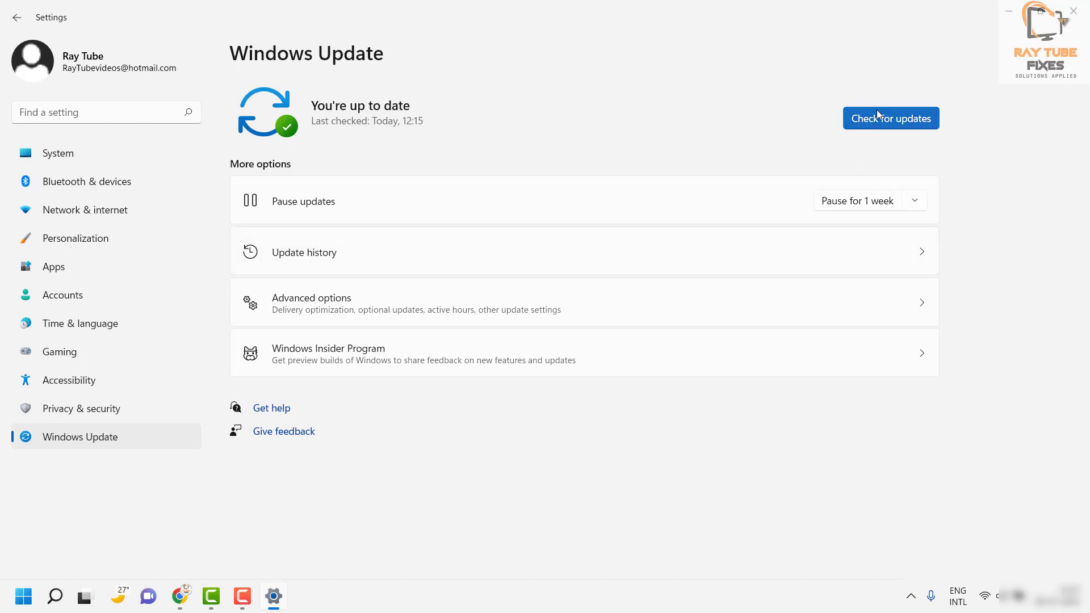
left_click(1074, 11)
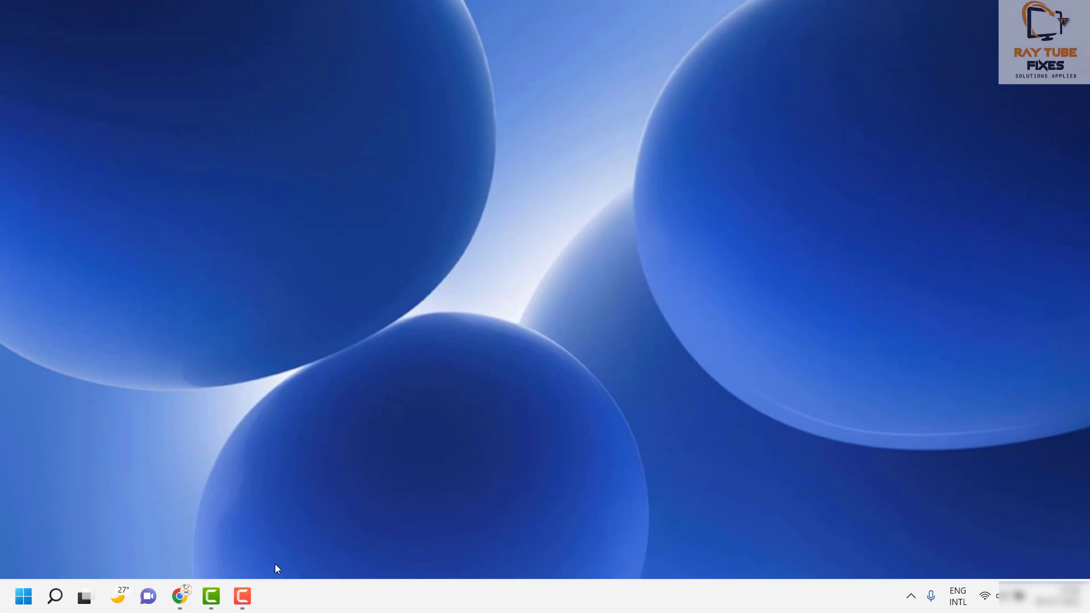
Search for Command Prompt, run it as administrator, and move its window toward the middle of the desktop.
left_click(56, 598)
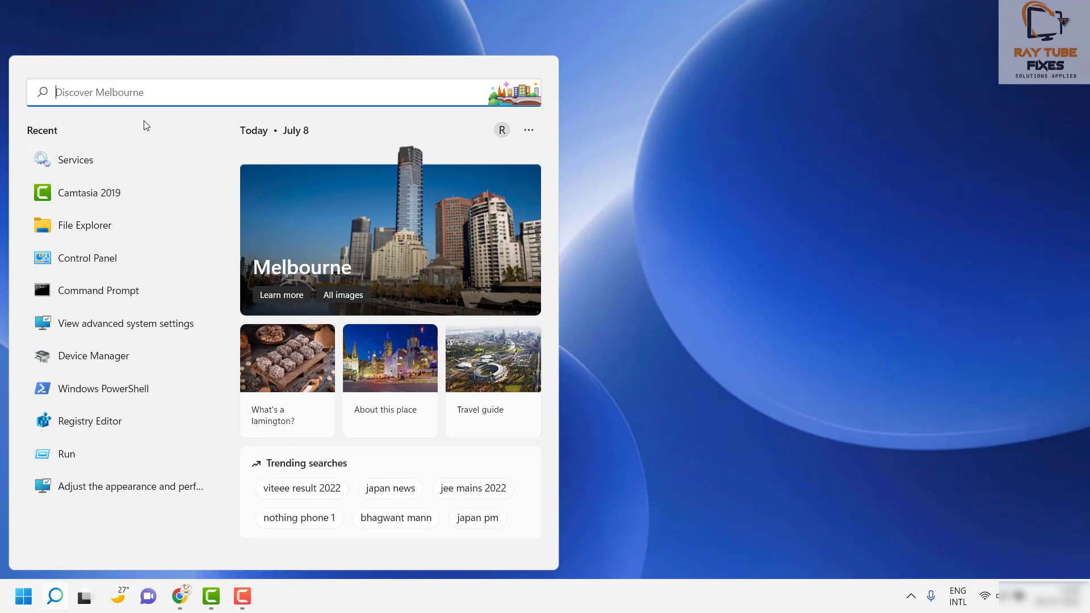
type("comma")
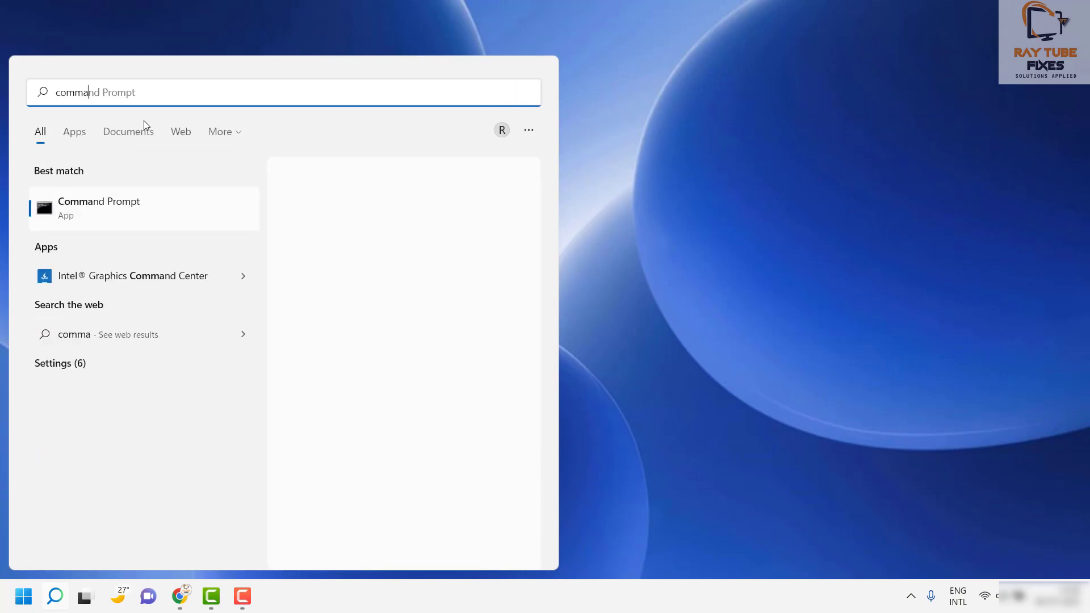
left_click(338, 335)
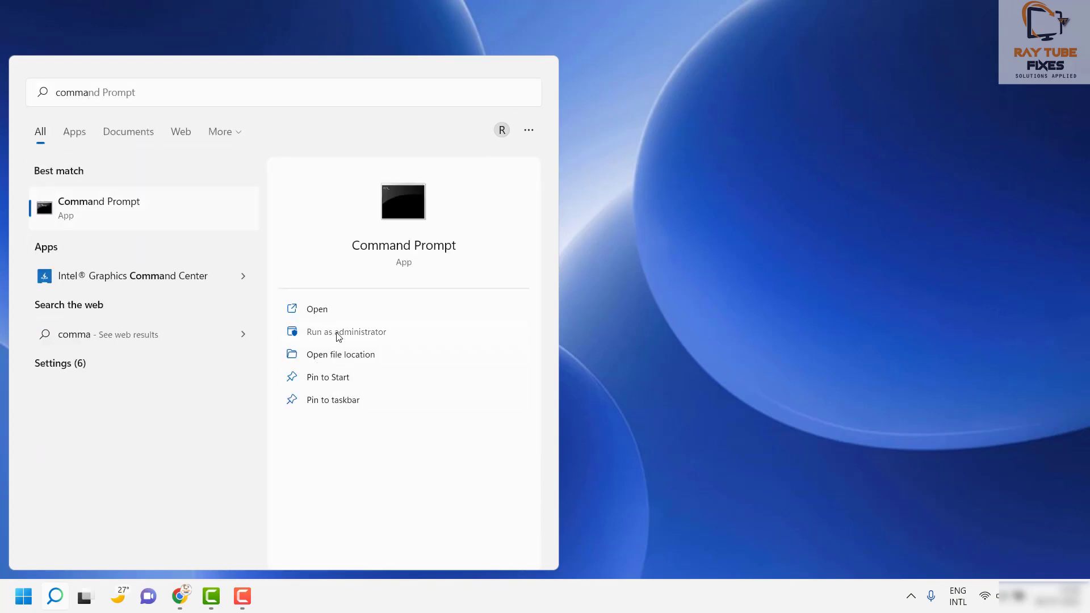
left_click(336, 333)
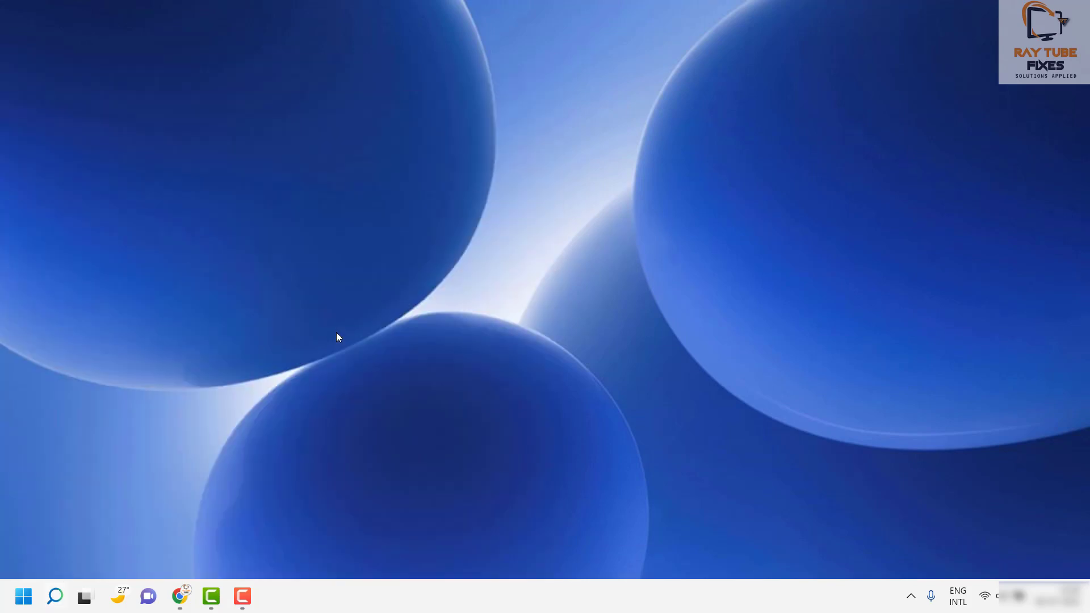
left_click_drag(456, 66, 776, 92)
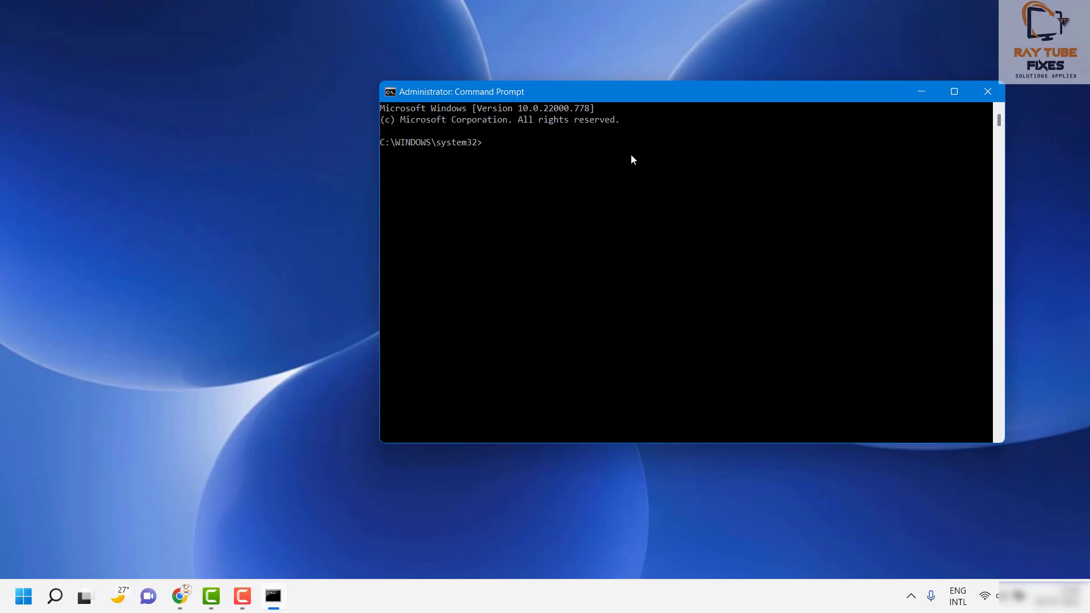
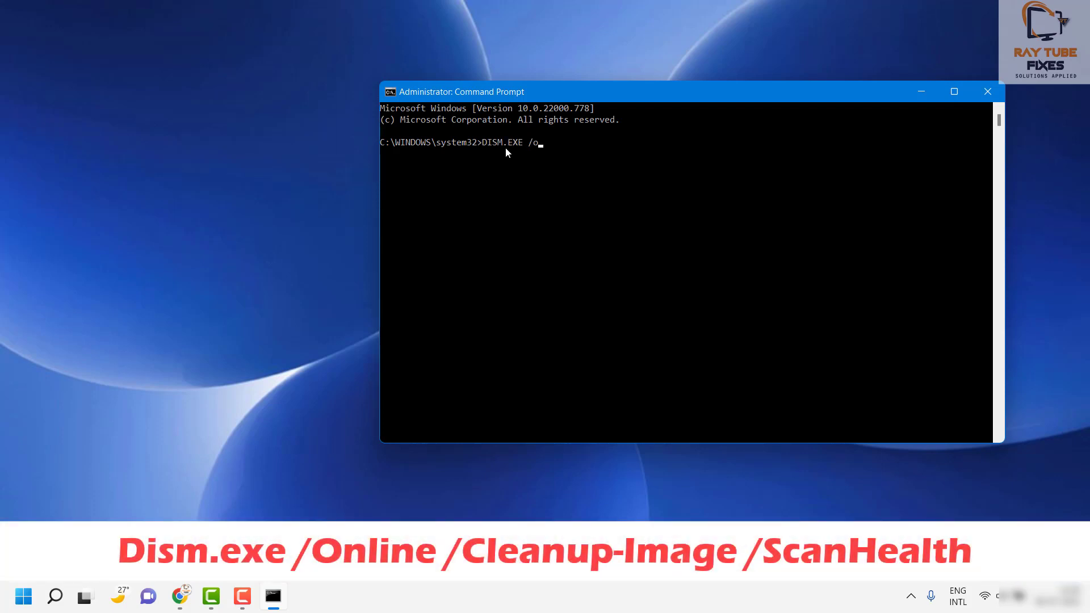
Run the command DISM.EXE /Online /Cleanup-image /Scanhealth in the elevated Command Prompt.
type("oNLINE")
key("BackSpace")
key("BackSpace")
key("BackSpace")
key("BackSpace")
key("BackSpace")
key("BackSpace")
type("Online /Clea")
type("nimage")
key("BackSpace")
key("BackSpace")
key("BackSpace")
key("BackSpace")
key("BackSpace")
type("up-image /Scanhealth")
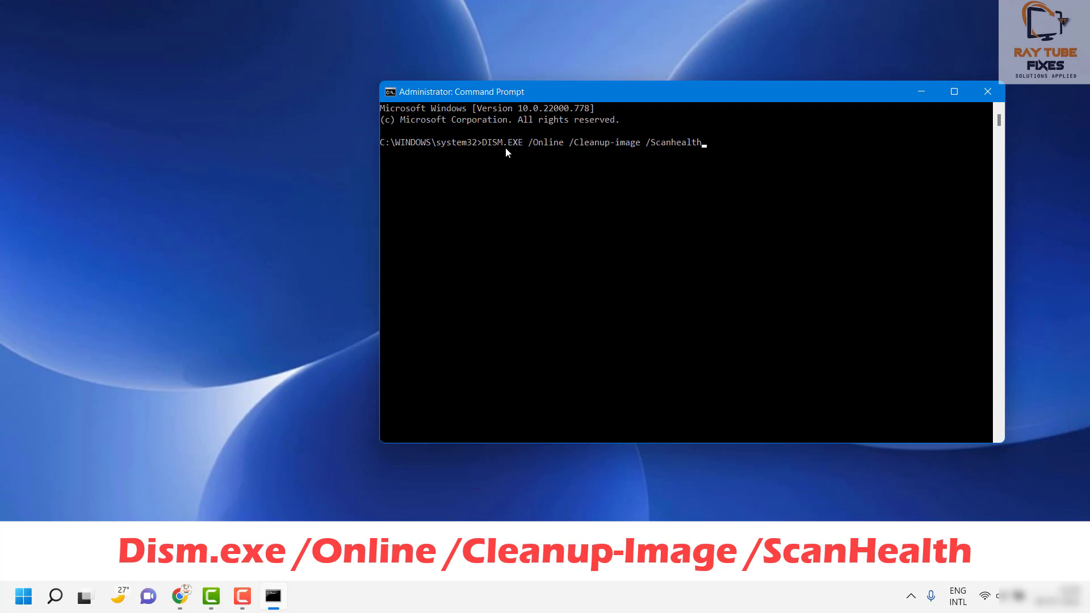
key("Return")
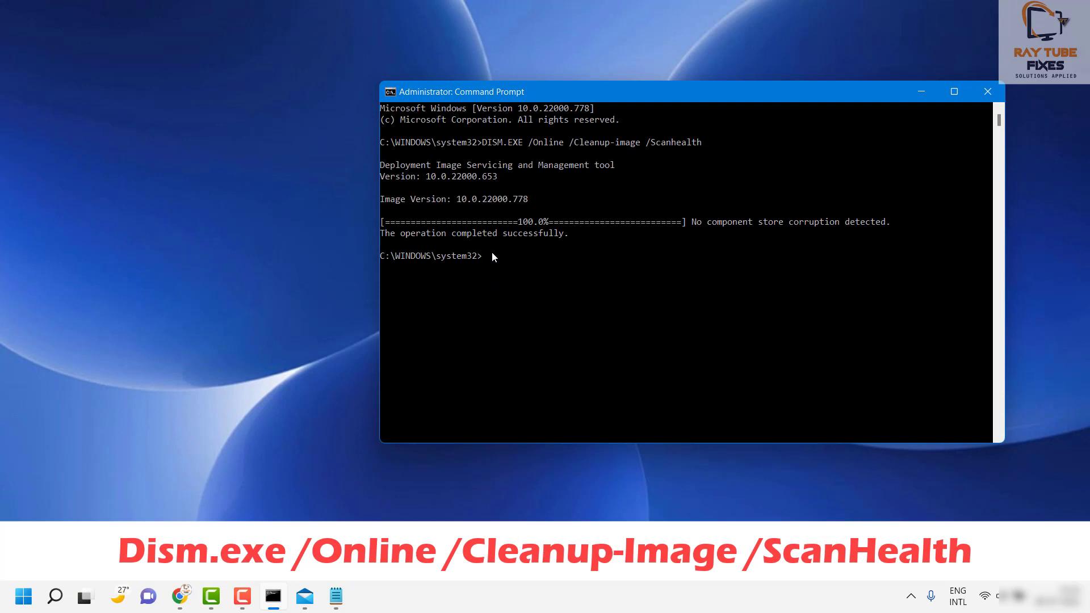
Try the ScanHealth command prefixed with "Run", and rerun it as Dism.exe /Online /Cleanup-Image /ScanHealth without the leading space.
type("Run Dism.exe /Online /Cleanup-Image /ScanHealth")
key("Return")
type("Dism.exe /Online /Cleanup-Image /ScanHealth")
key("Home")
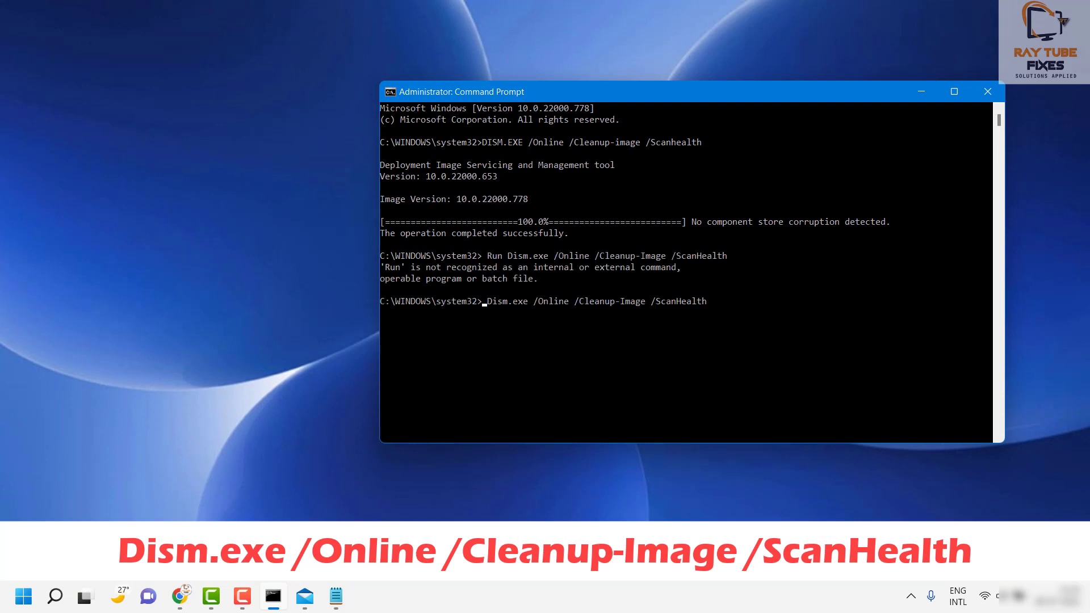
key("Delete")
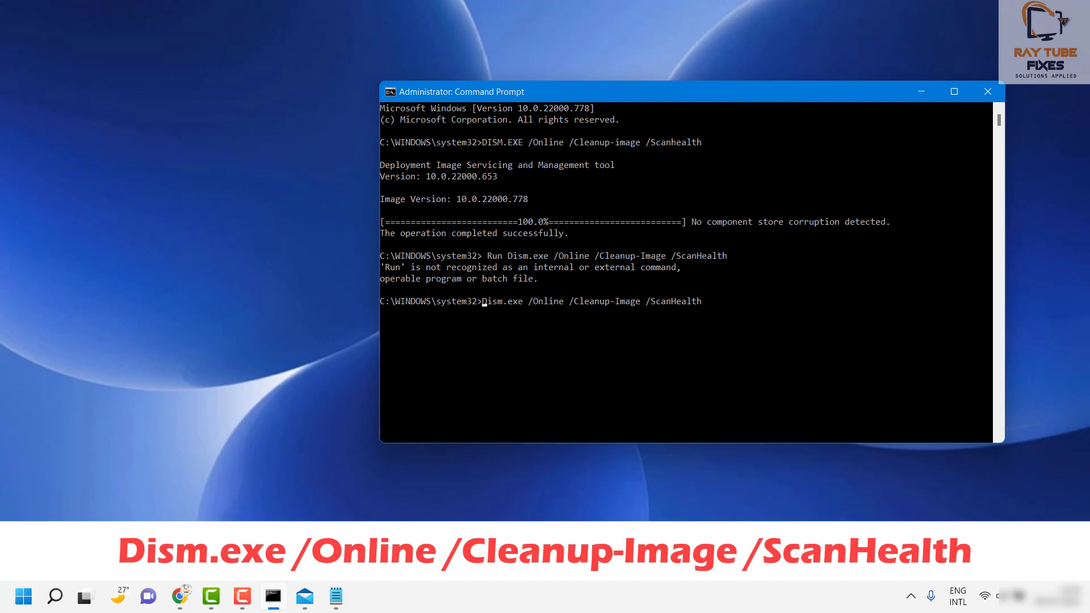
left_click(710, 302)
left_click(710, 302)
key("Return")
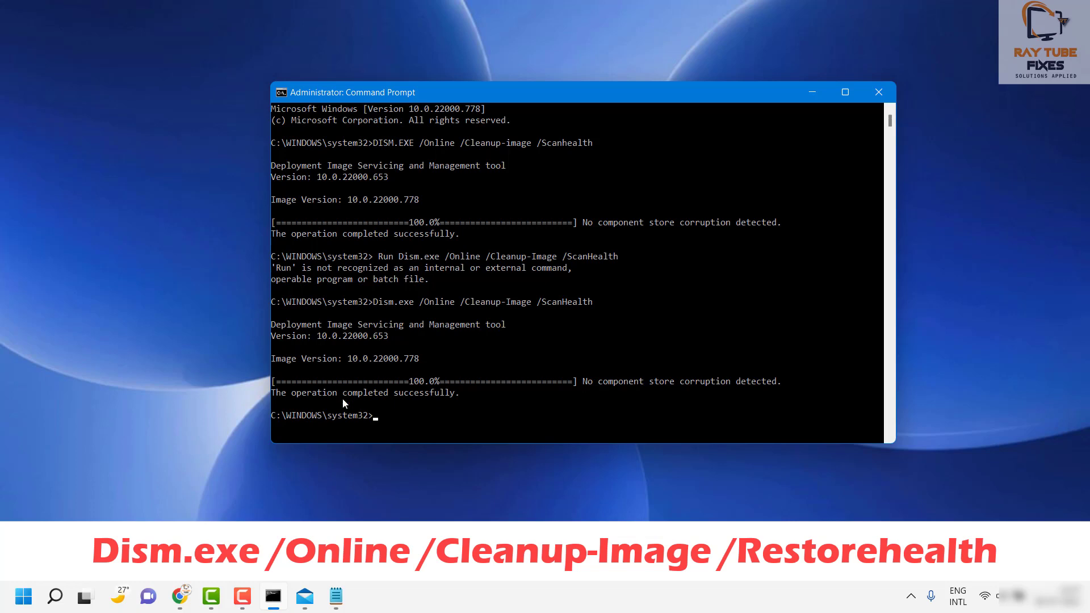
Paste the command Dism.exe /Online /Cleanup-Image /Restorehealth at the prompt and run it.
right_click(382, 413)
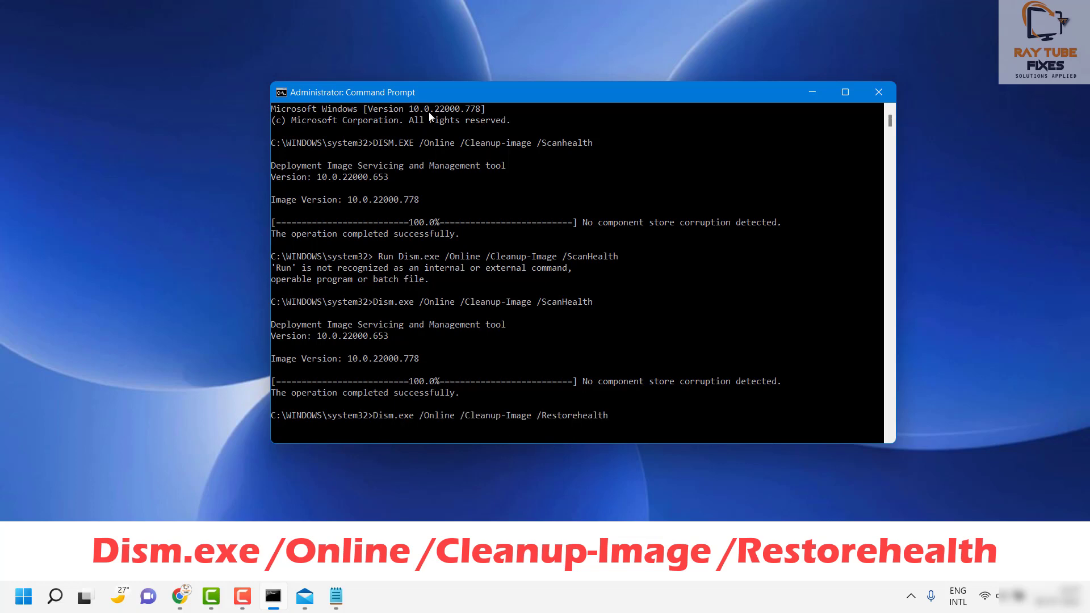
right_click(447, 88)
mouse_move(509, 192)
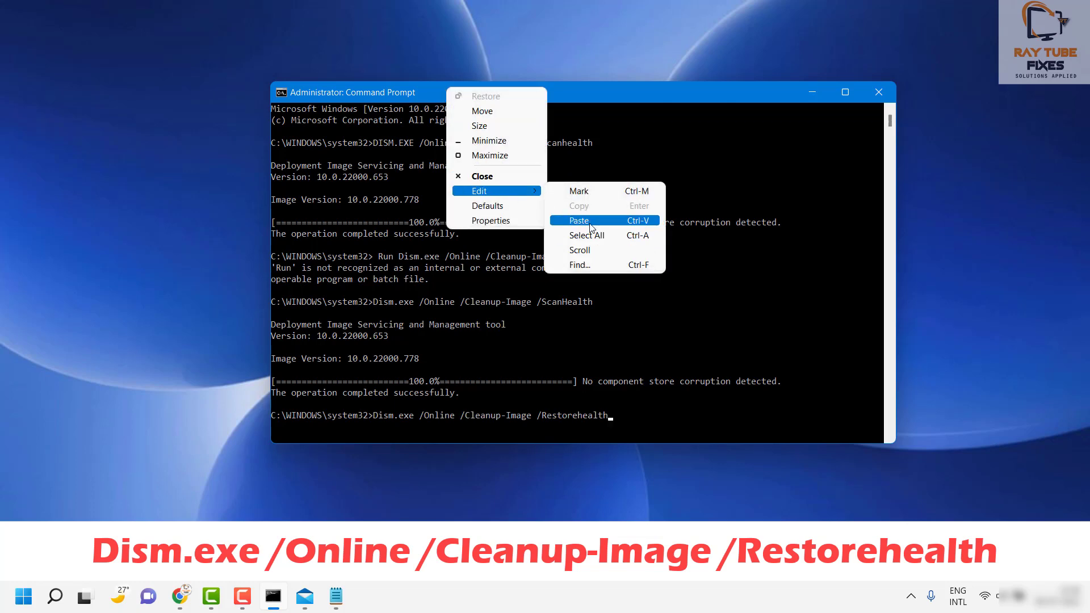
left_click(633, 415)
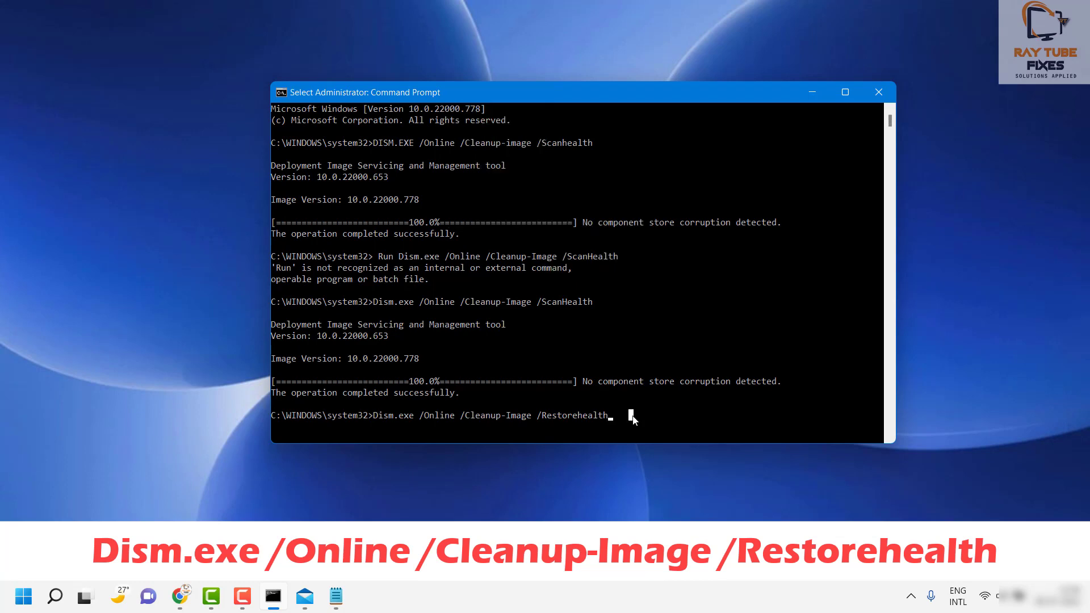
key("Escape")
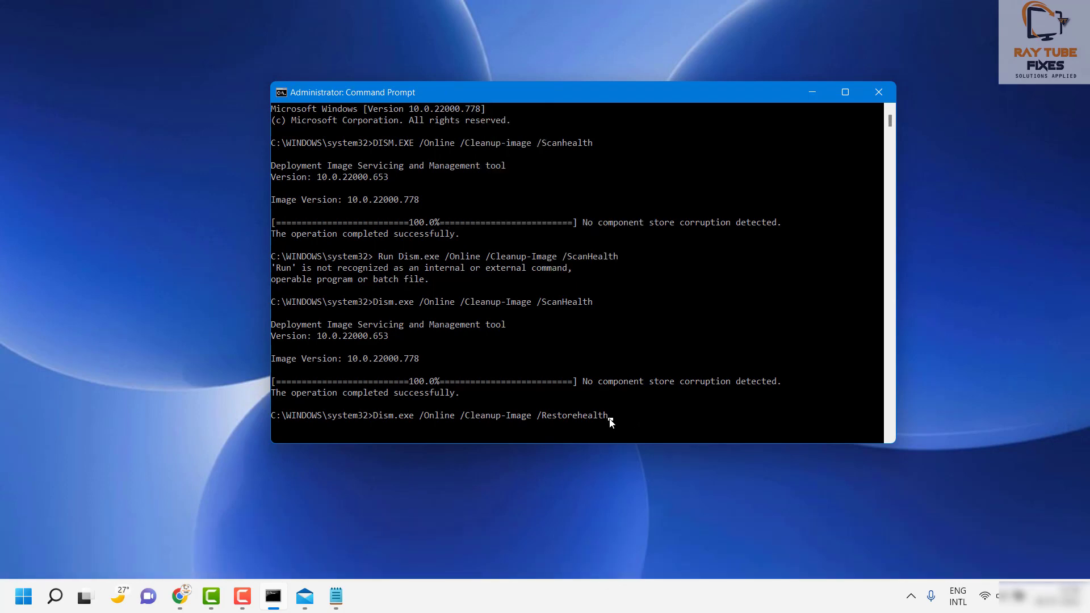
key("Return")
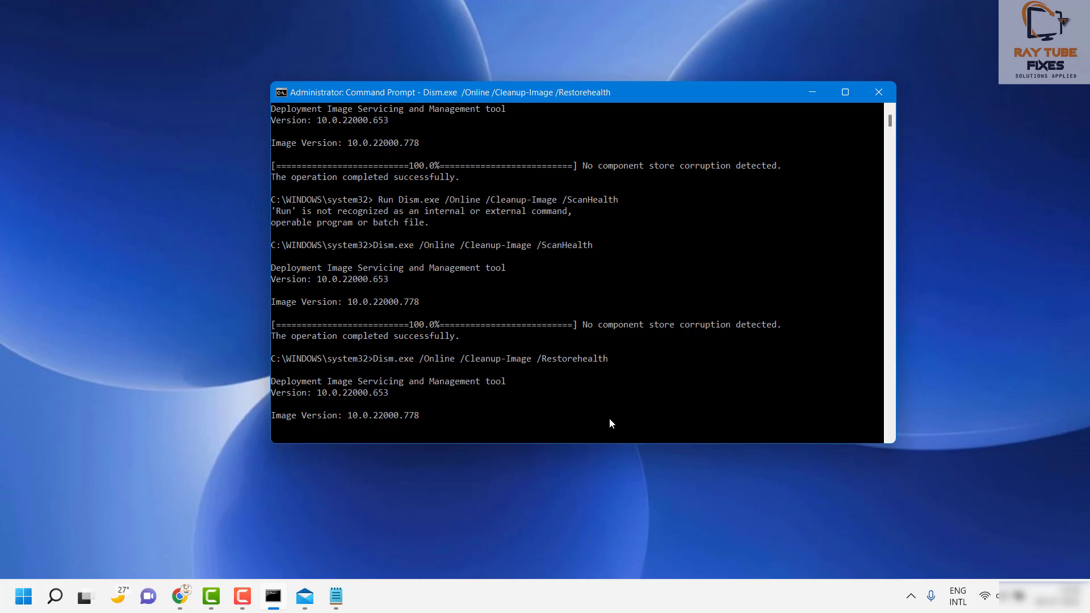